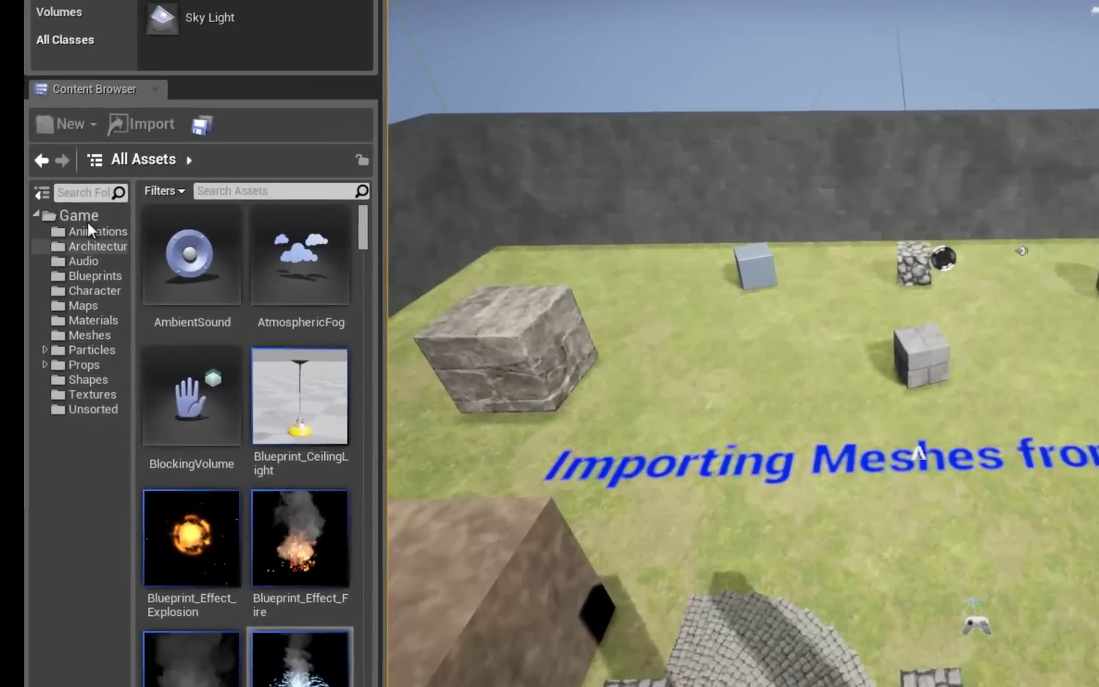
- Create a folder named Imports inside the Game folder of the Content Browser
left_click(3, 293)
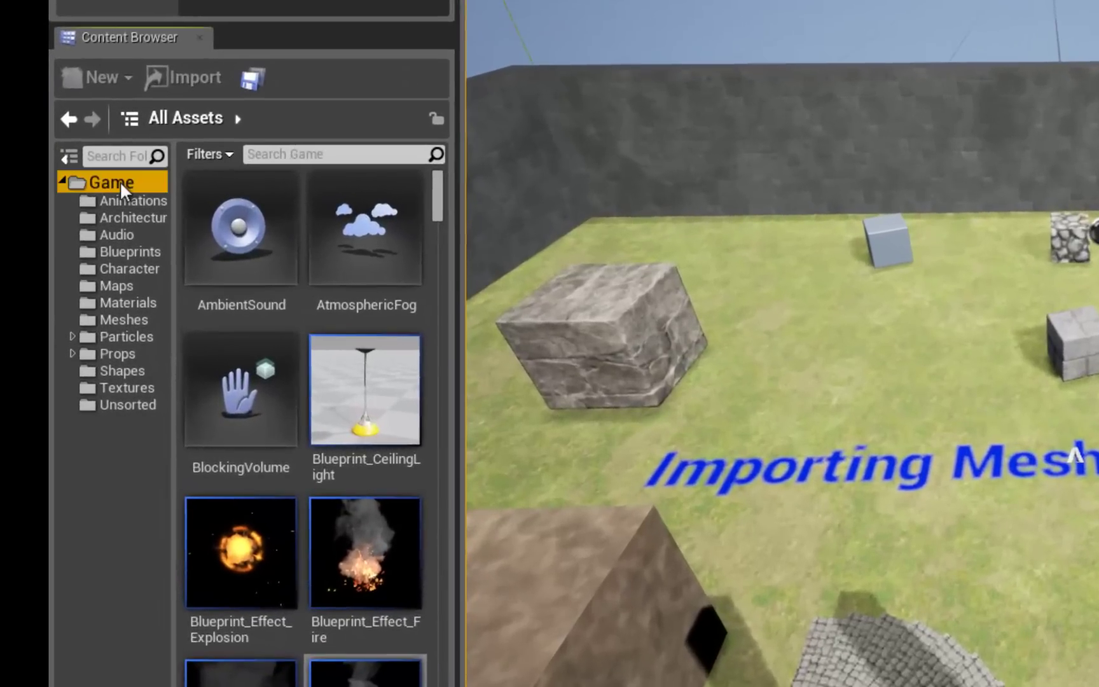
right_click(109, 183)
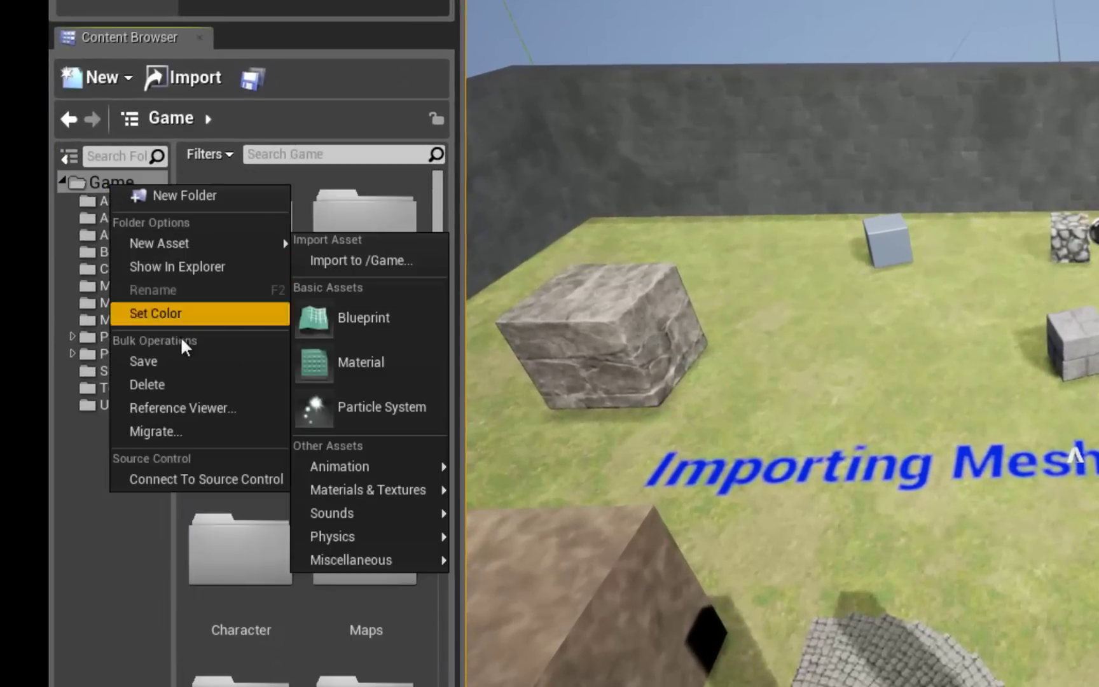
left_click(189, 195)
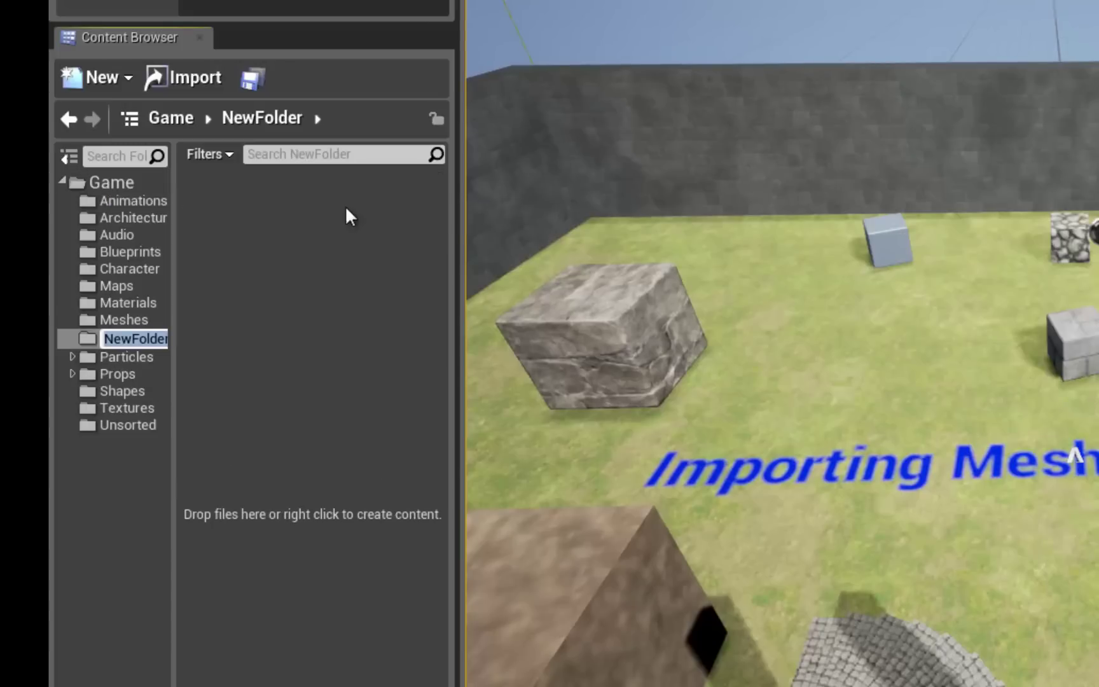
type("Impo")
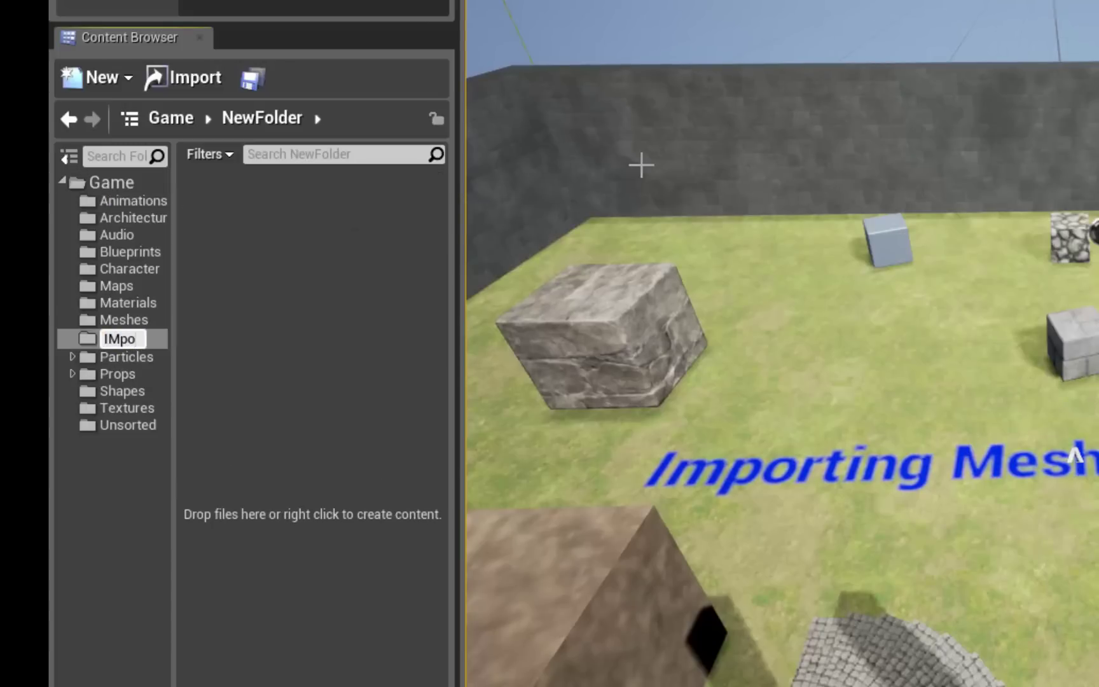
key("BackSpace")
key("BackSpace")
key("BackSpace")
key("BackSpace")
type("Imports")
key("Return")
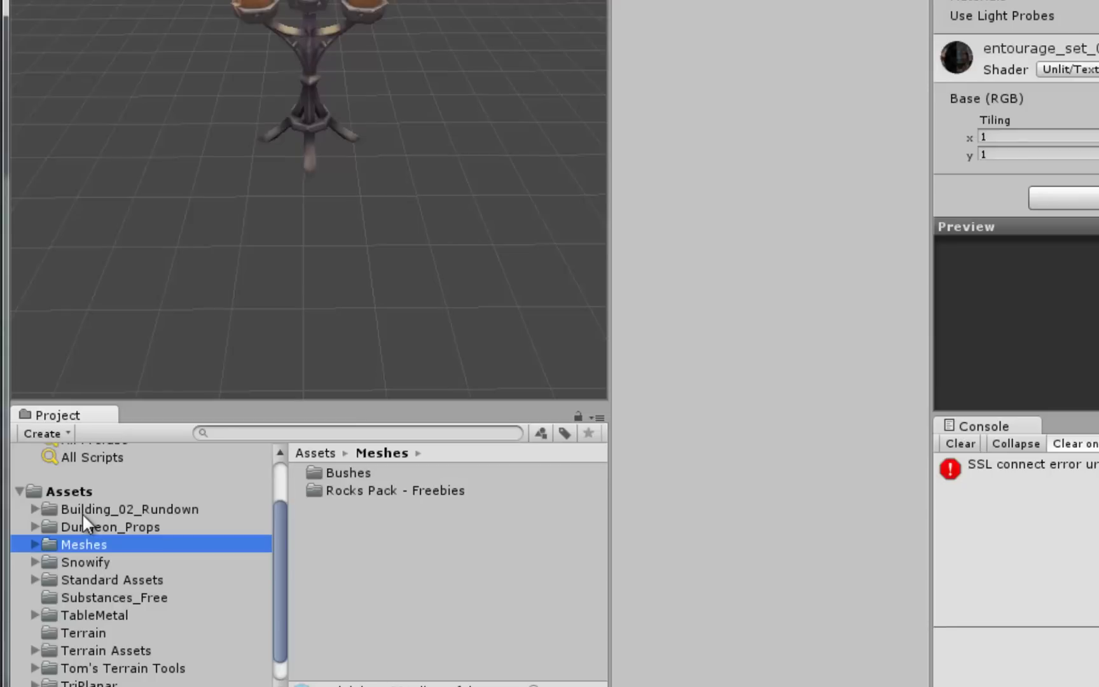
- Switch to the Unity project and show its Assets folder in Windows Explorer
left_click(72, 493)
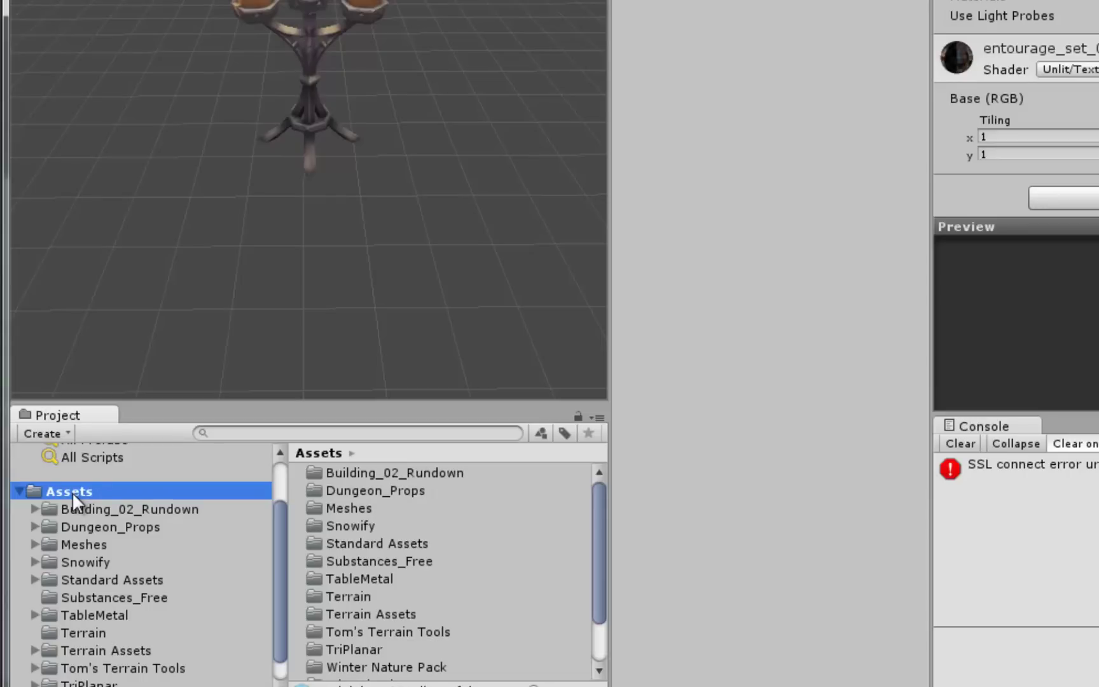
right_click(71, 492)
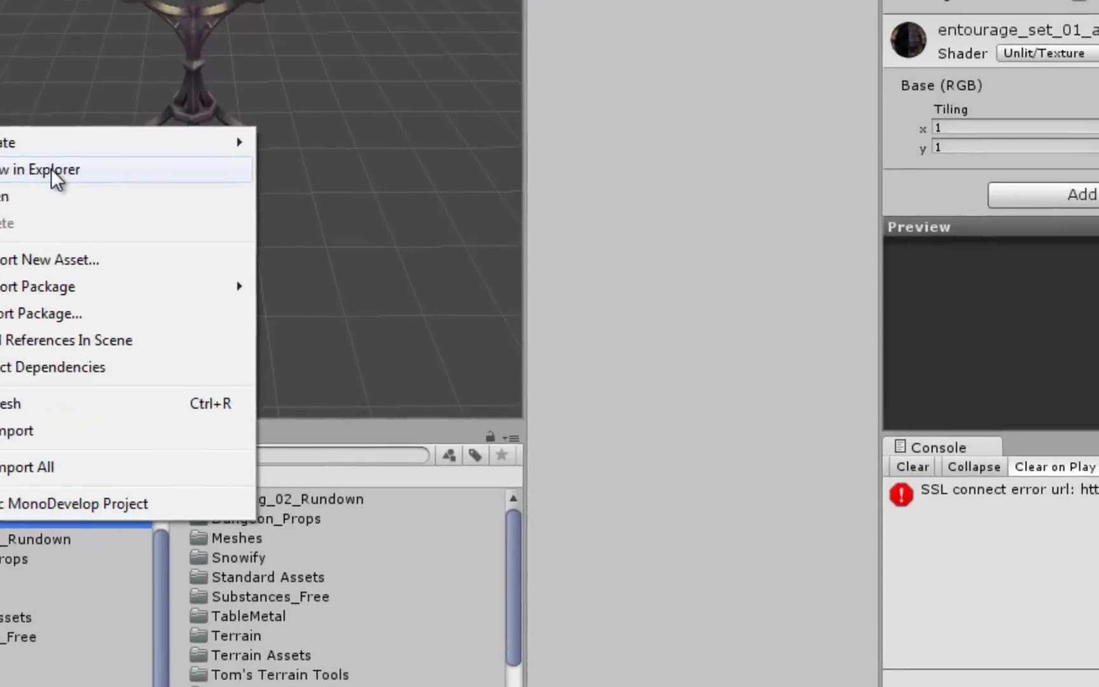
left_click(56, 171)
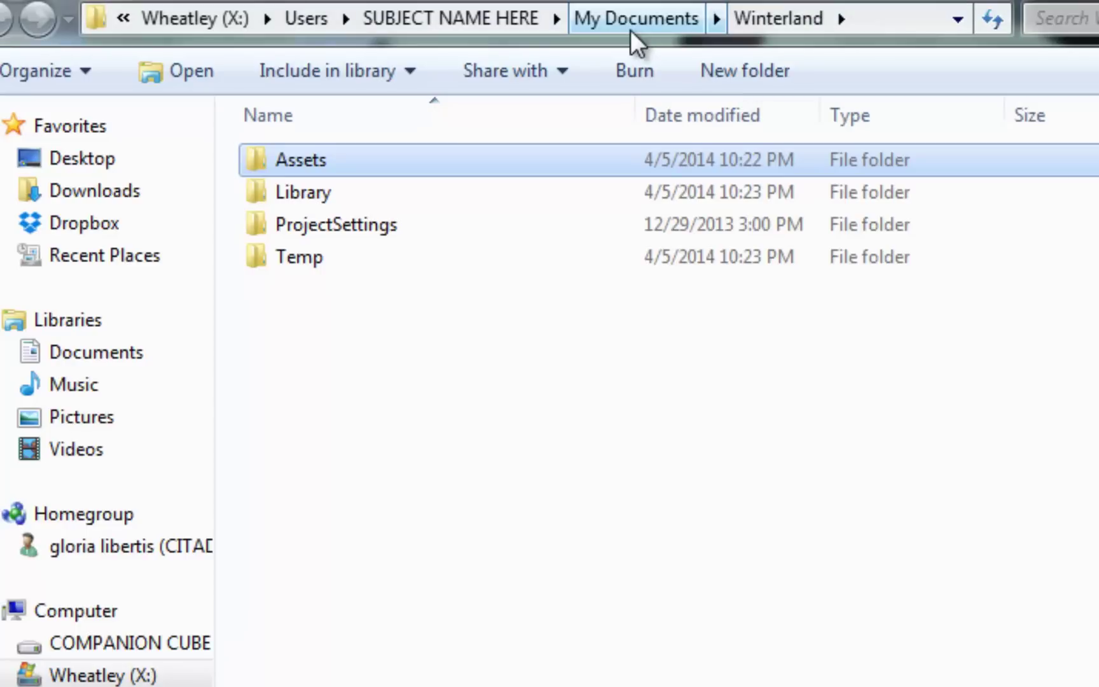
- Open the TableMetal folder inside Assets and bring Table_Metal.FBX into the Imports folder in Unreal Editor
double_click(316, 156)
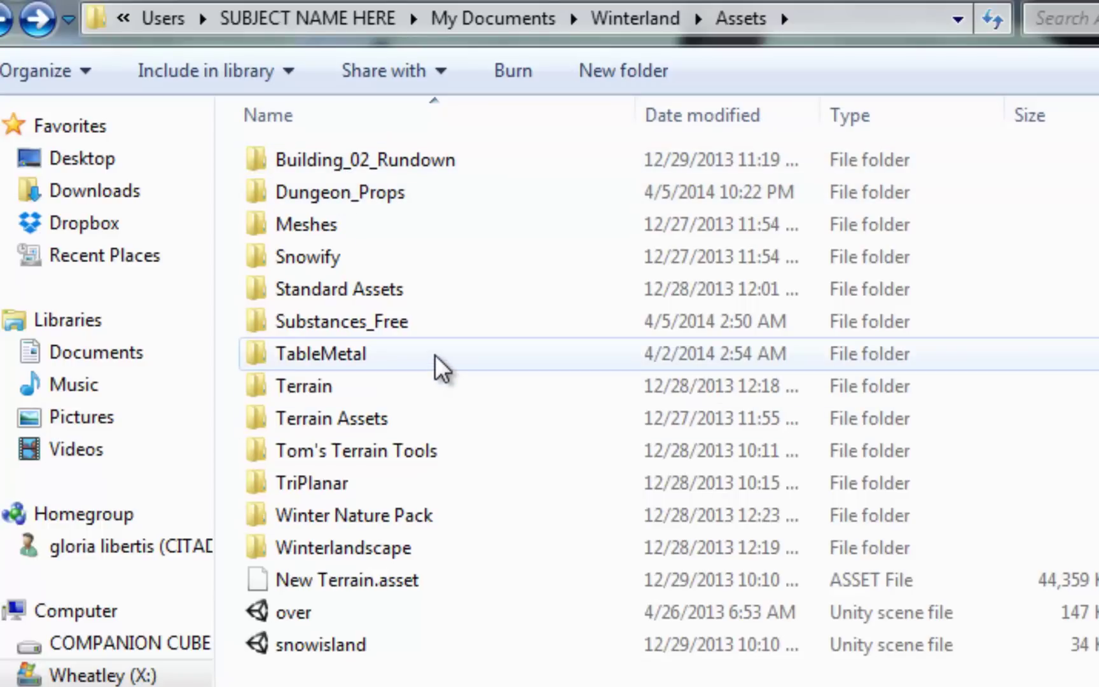
mouse_move(434, 354)
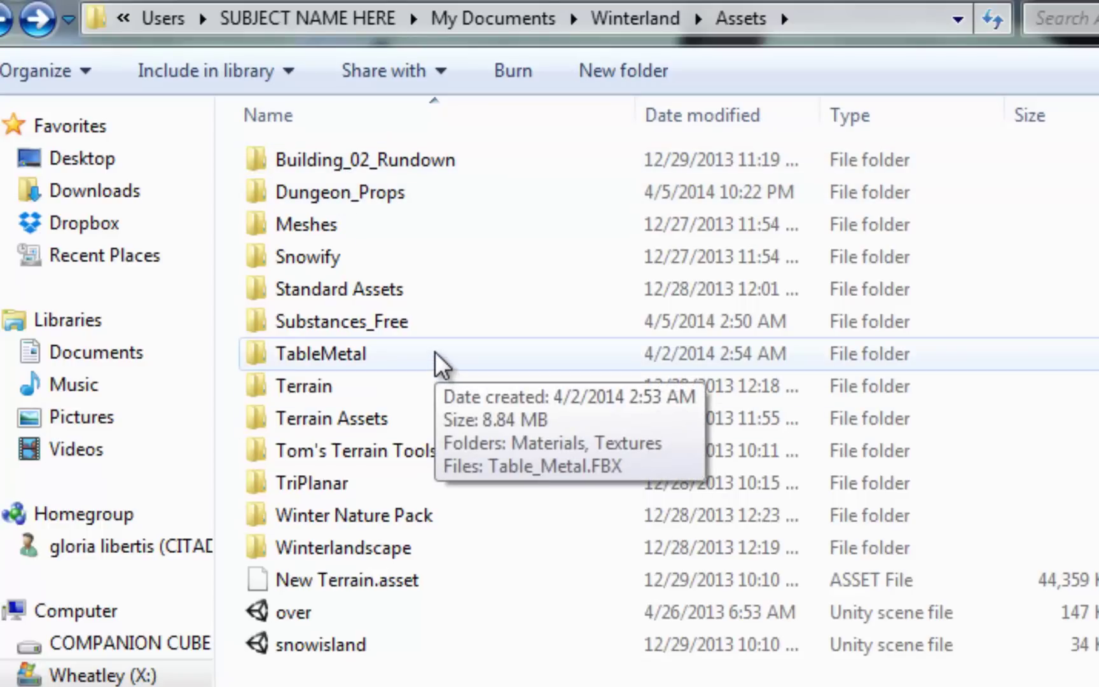
double_click(381, 357)
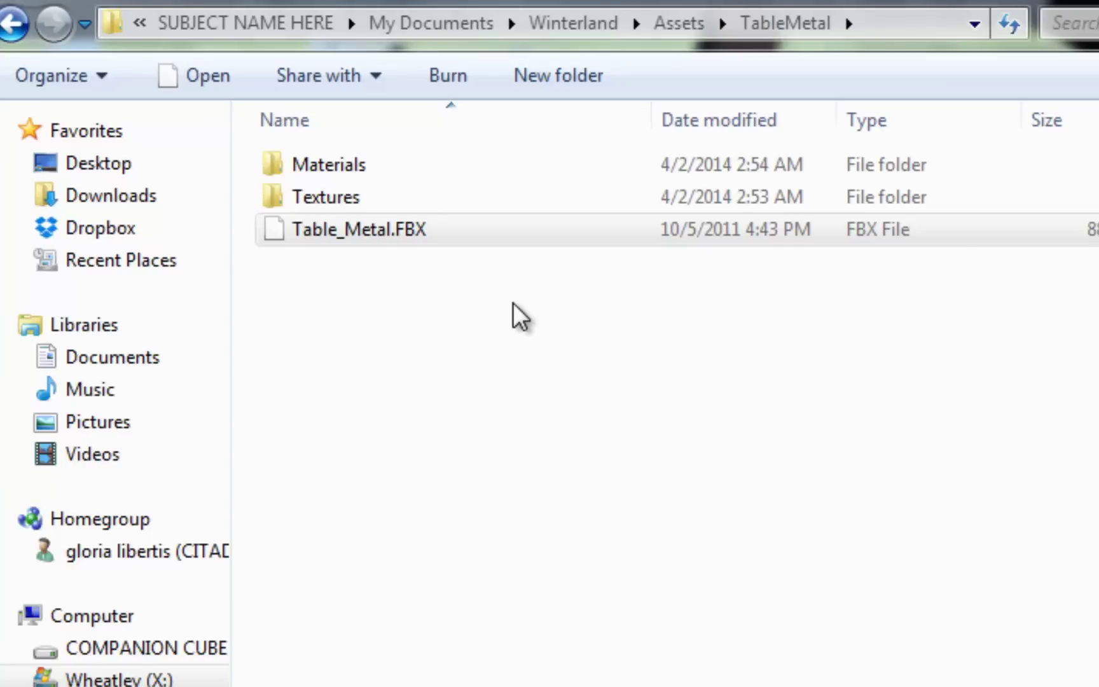
left_click(326, 228)
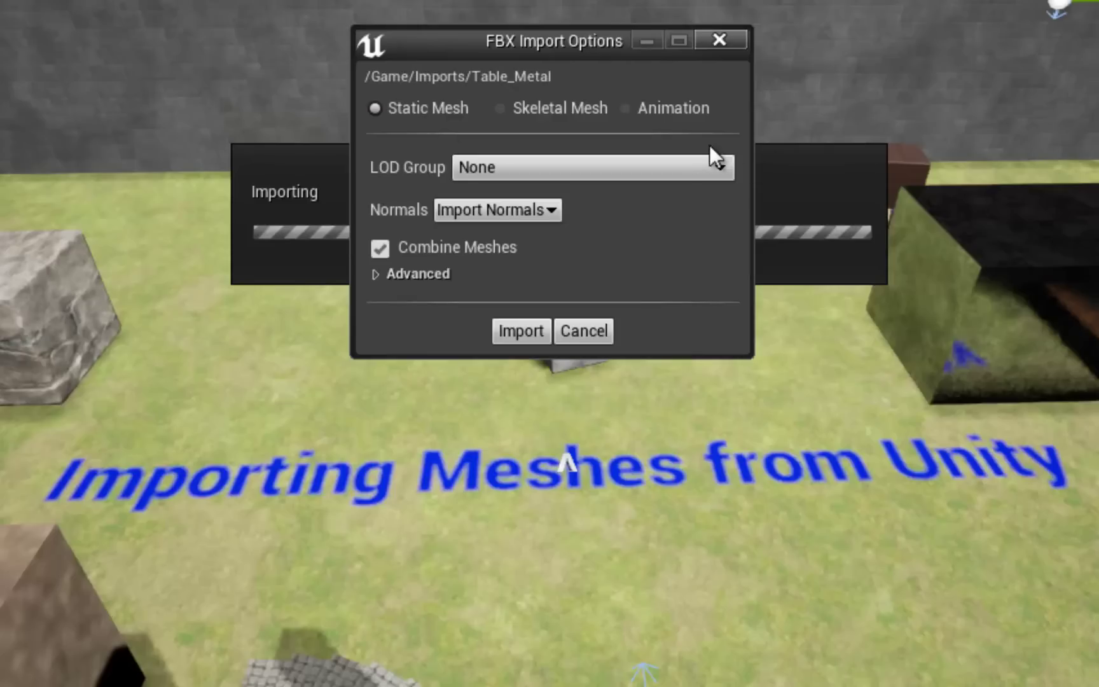
- Import Table_Metal as a static mesh with LOD Group Large Prop and normals set to Import Normals and Tangents
left_click(542, 169)
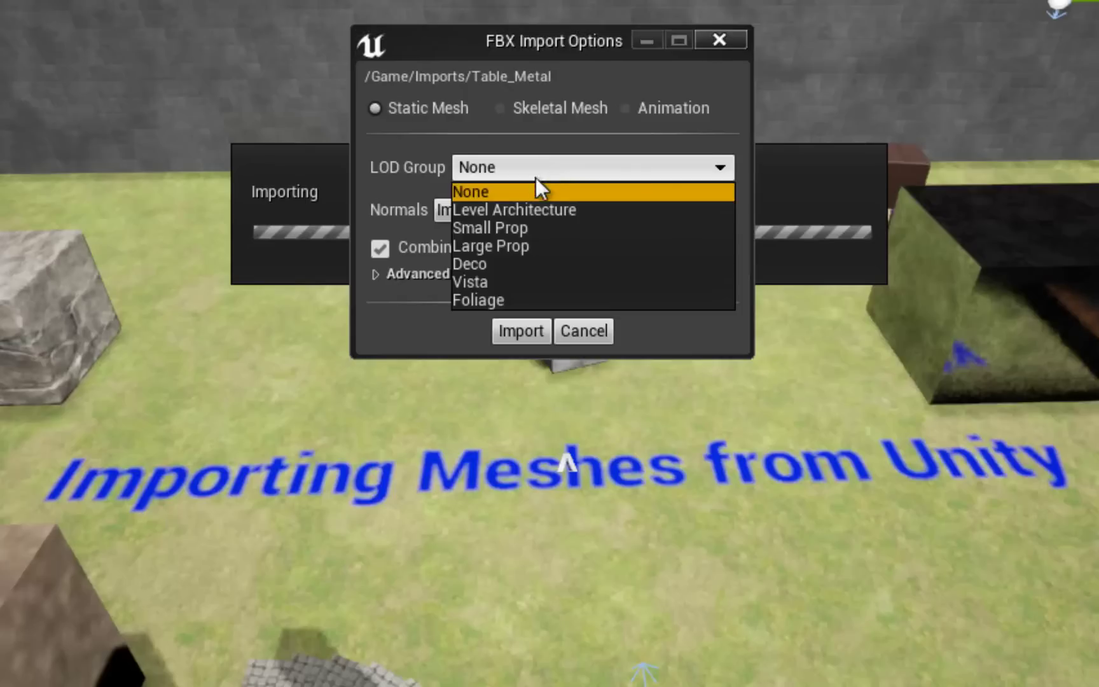
left_click(526, 245)
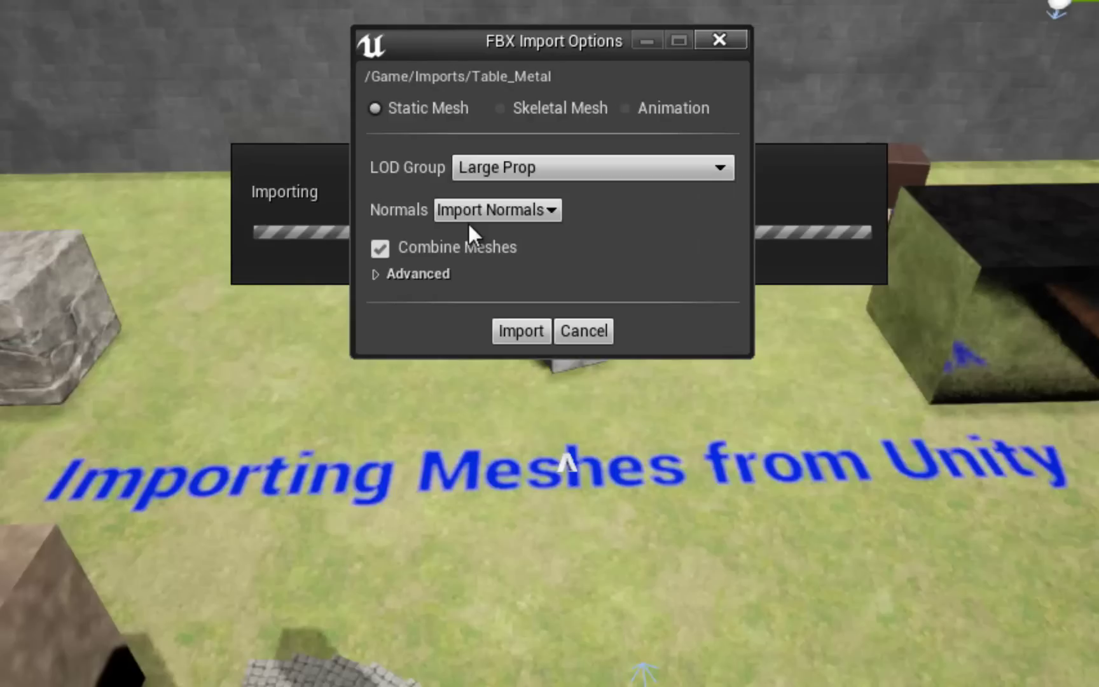
left_click(469, 220)
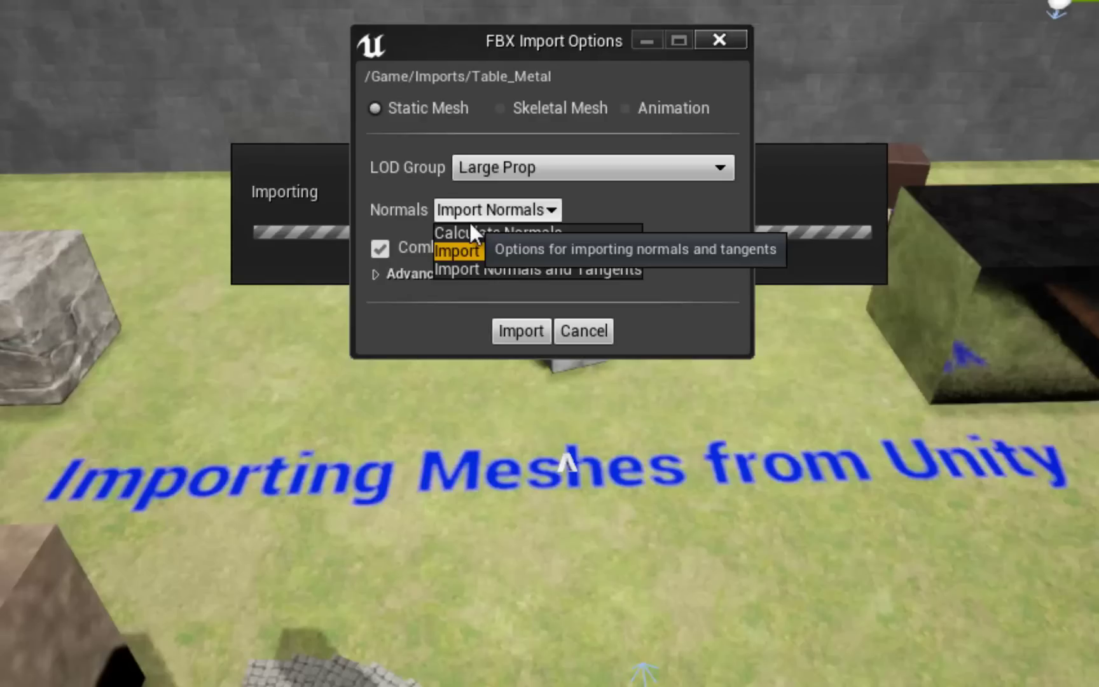
left_click(445, 270)
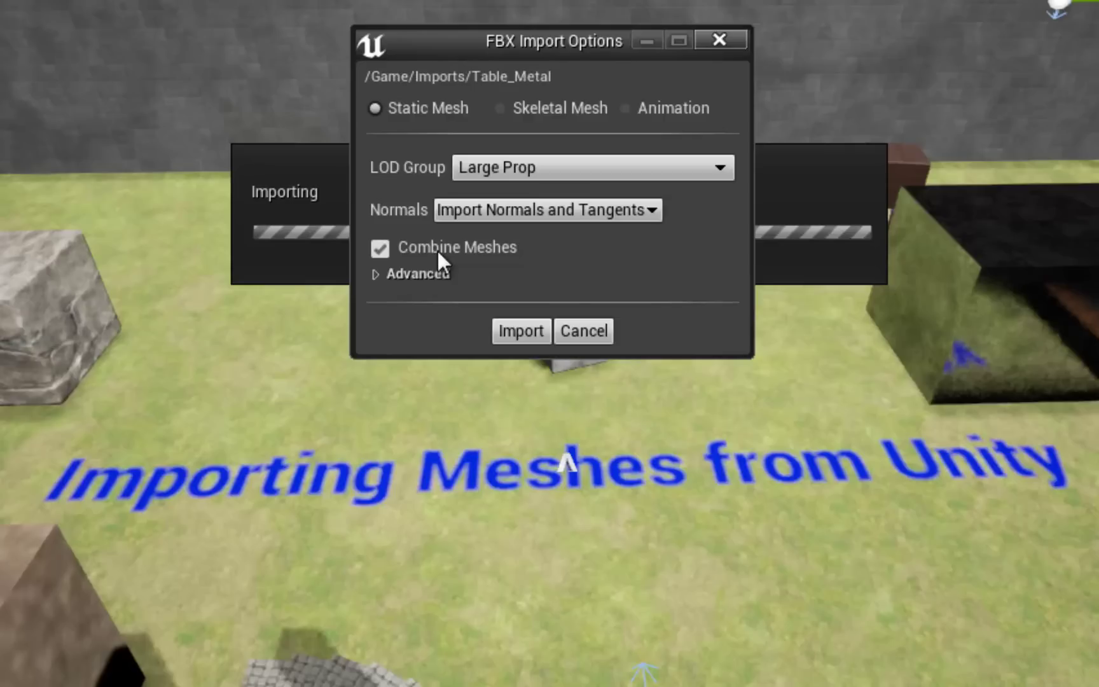
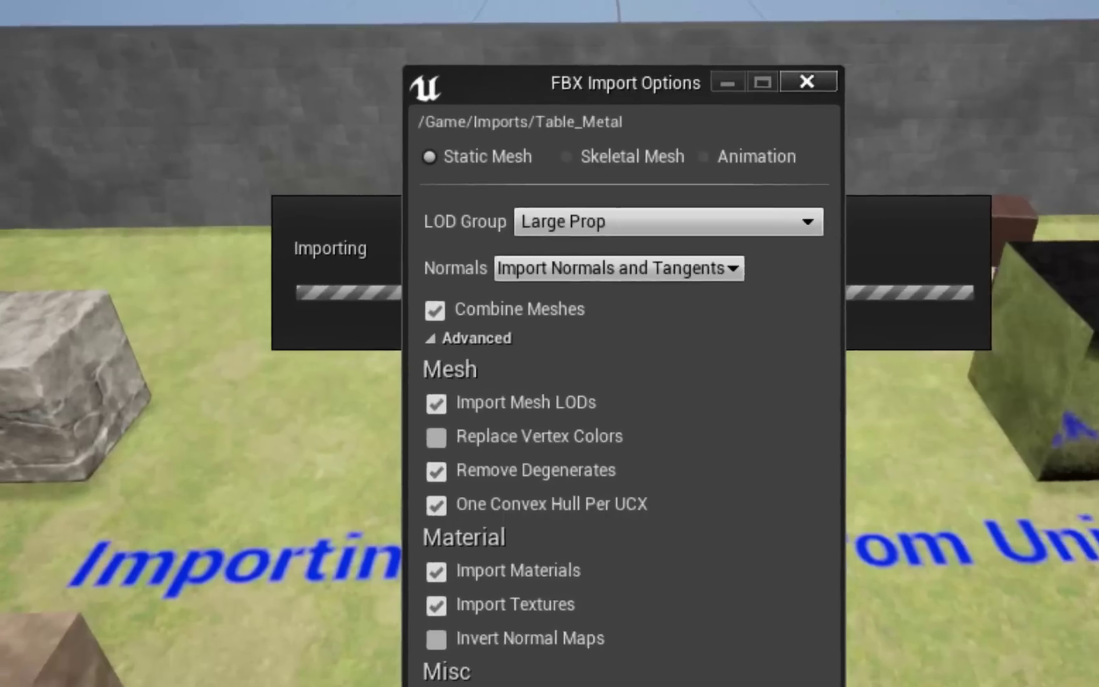
left_click(520, 671)
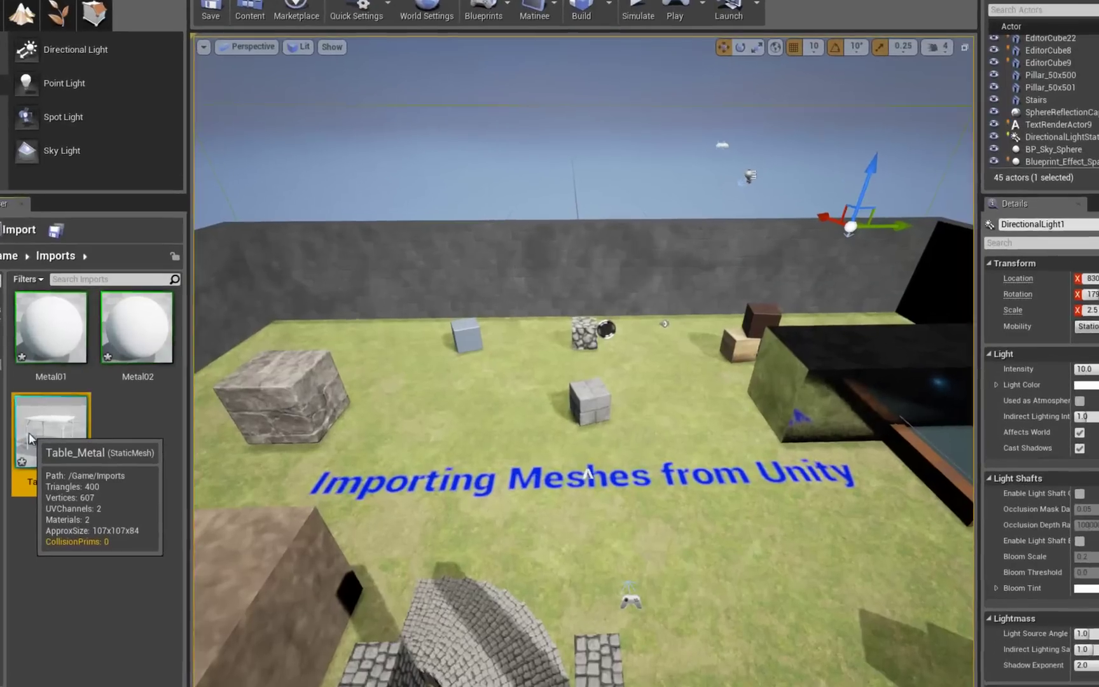
- Open the Table_Metal mesh, check its material elements and build settings, and close it, applying the level of detail changes
double_click(92, 418)
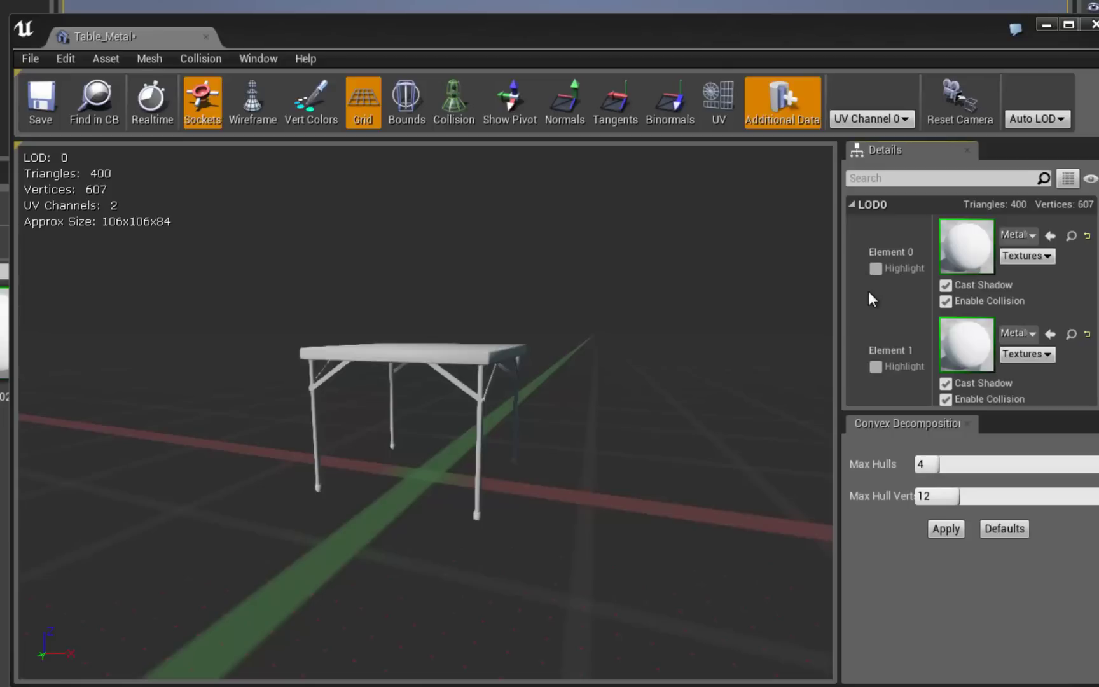
scroll(868, 291, "down", 5)
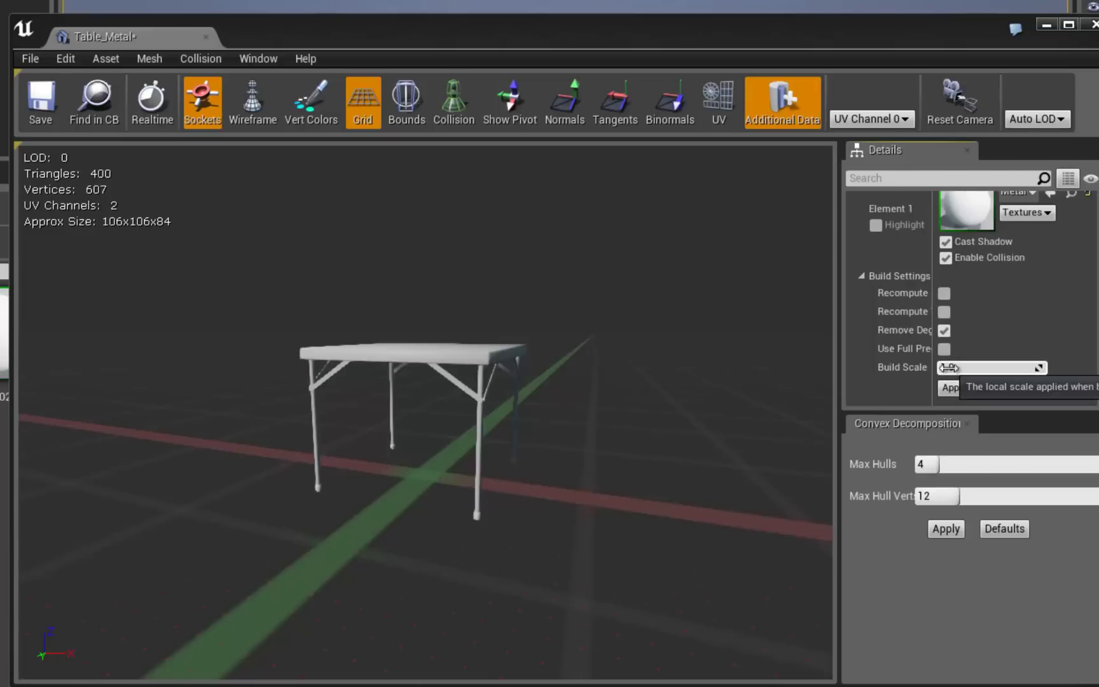
left_click(1016, 363)
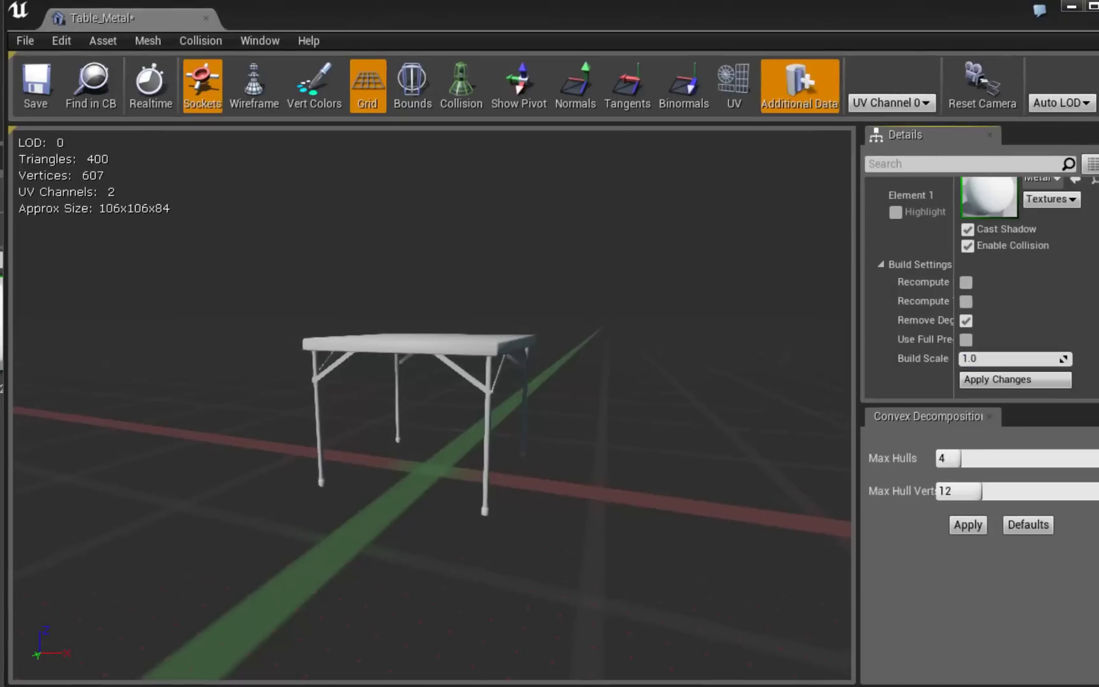
left_click(871, 246)
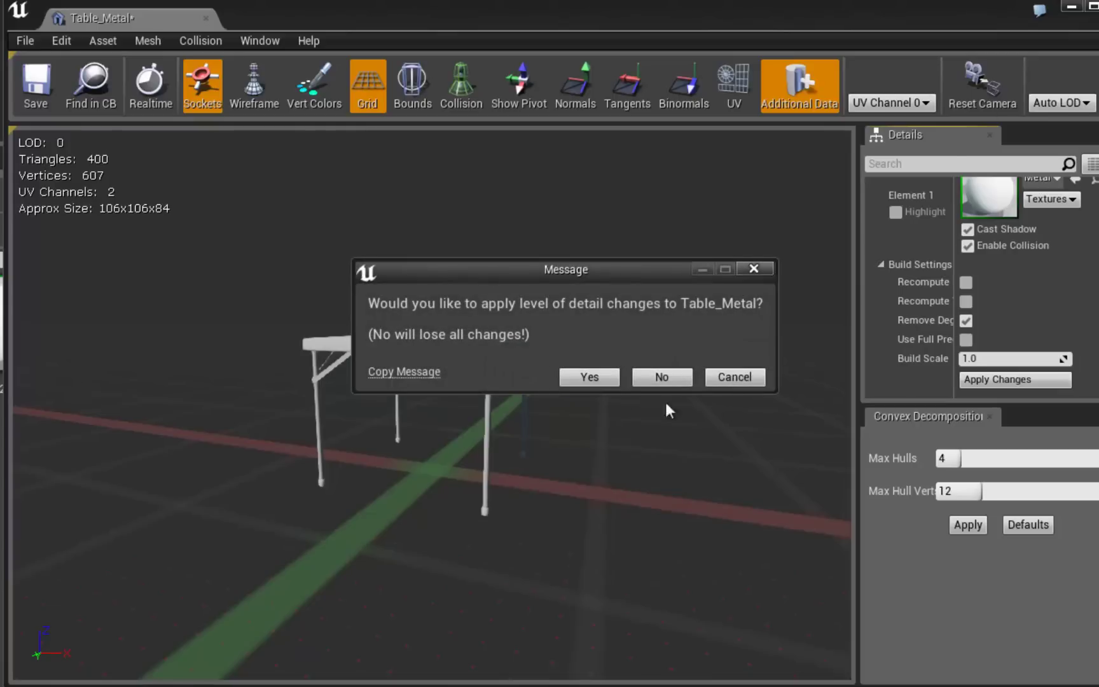
left_click(590, 377)
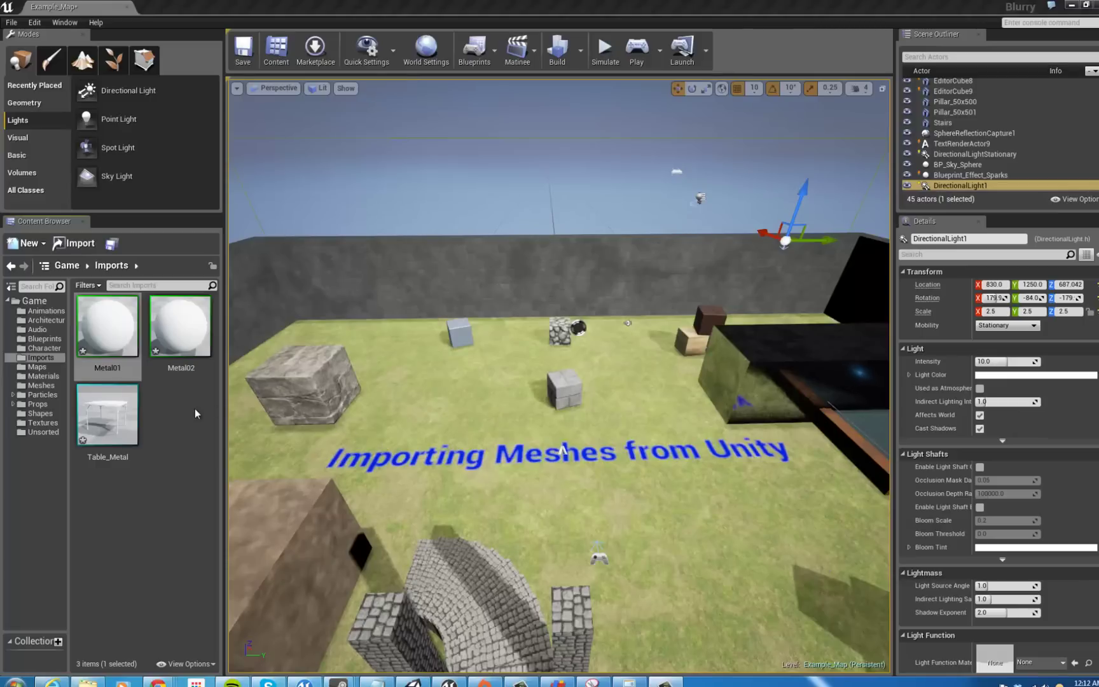
- Import the textures metal_01_d, metal_01_n, metal_02_d and metal_02_n from the TableMetal Textures folder into Imports
mouse_move(127, 339)
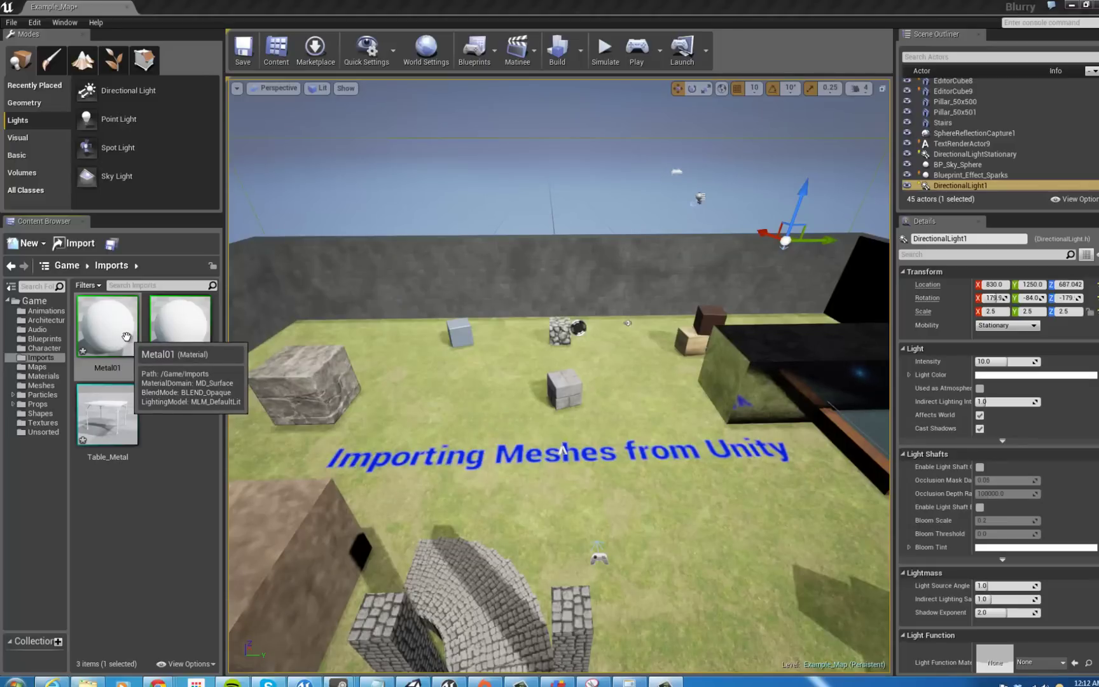
left_click(88, 682)
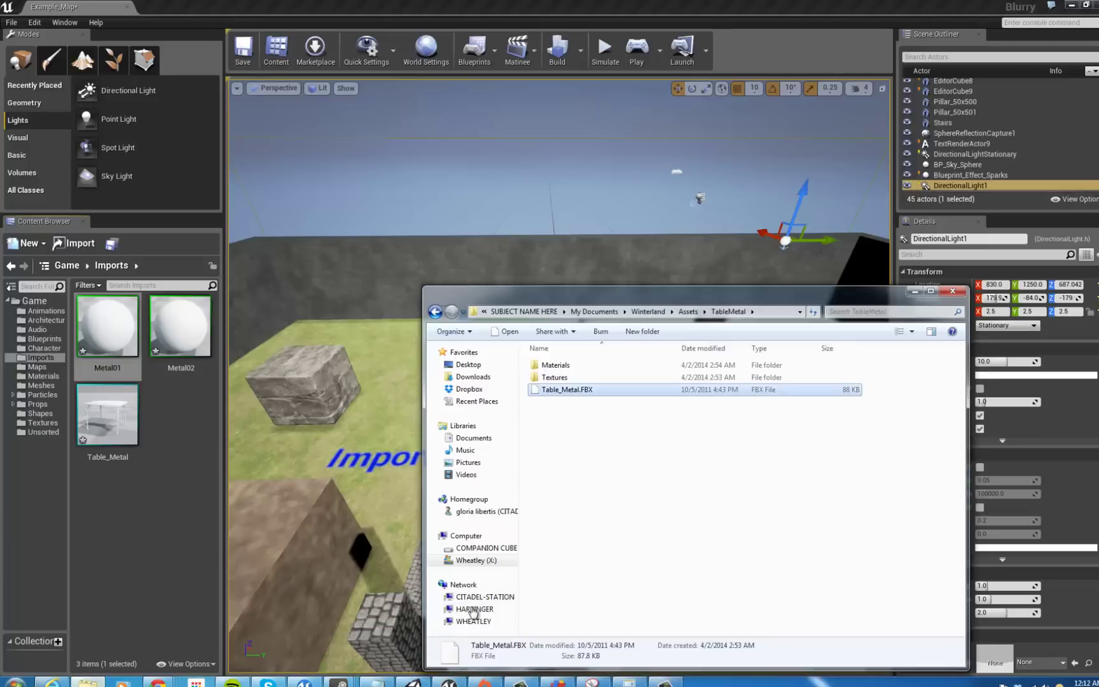
double_click(553, 377)
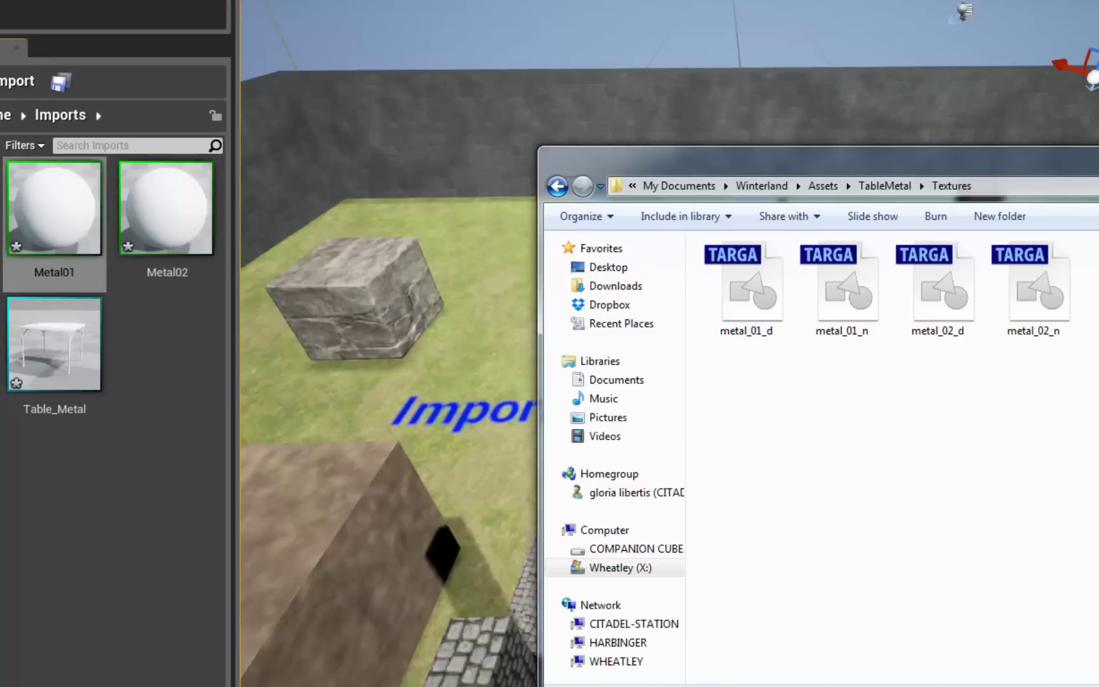
left_click_drag(1096, 367, 715, 263)
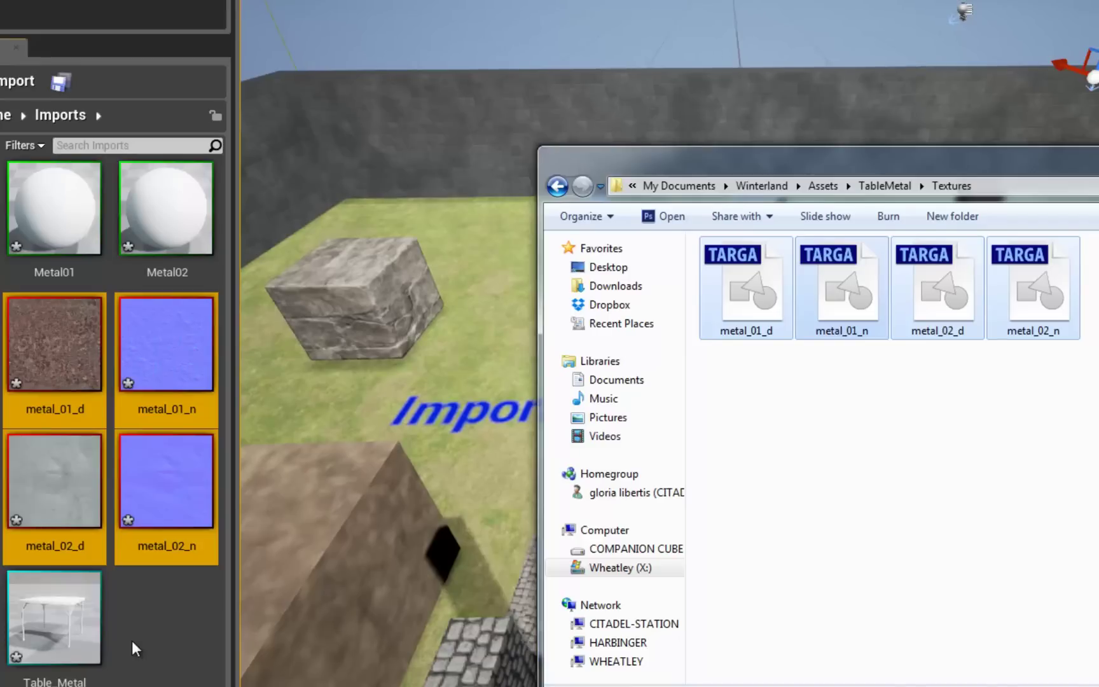
- In the Metal01 material, separate the overlapping nodes and delete the parameter node feeding Base Color
left_click(54, 210)
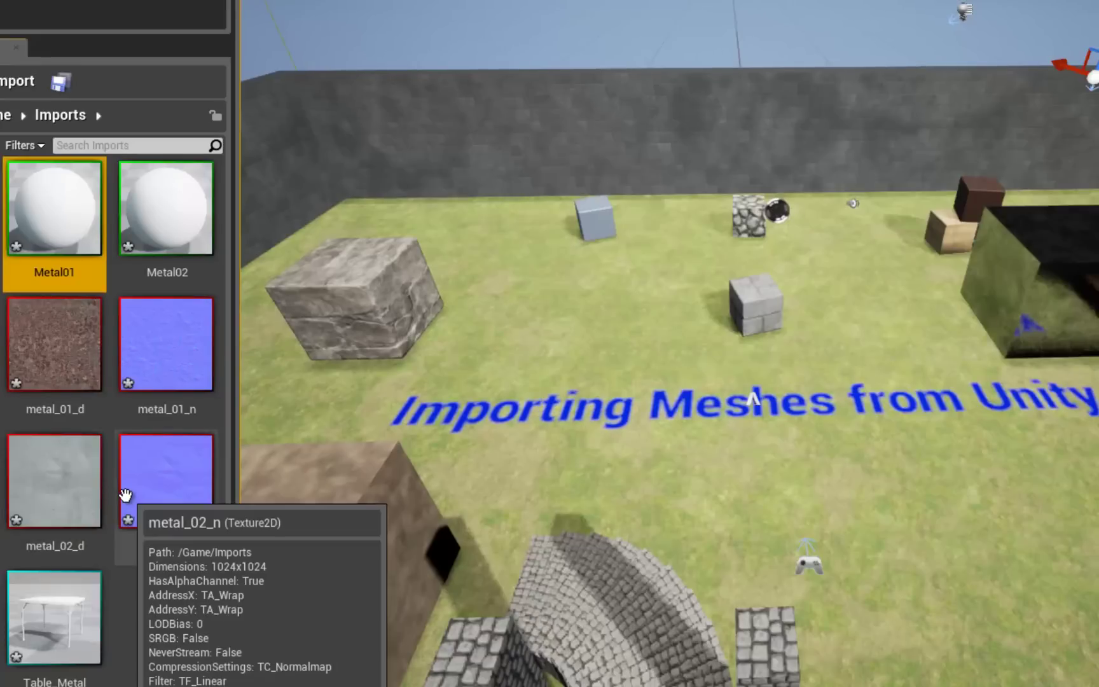
double_click(57, 230)
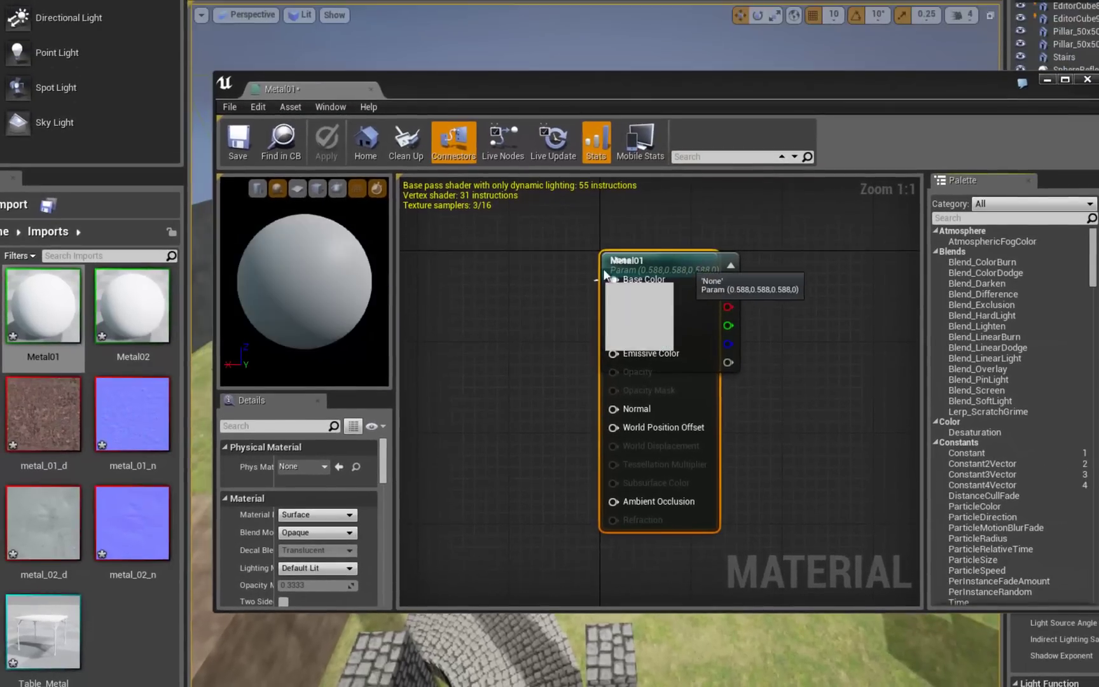
left_click_drag(603, 269, 512, 276)
left_click_drag(689, 260, 792, 260)
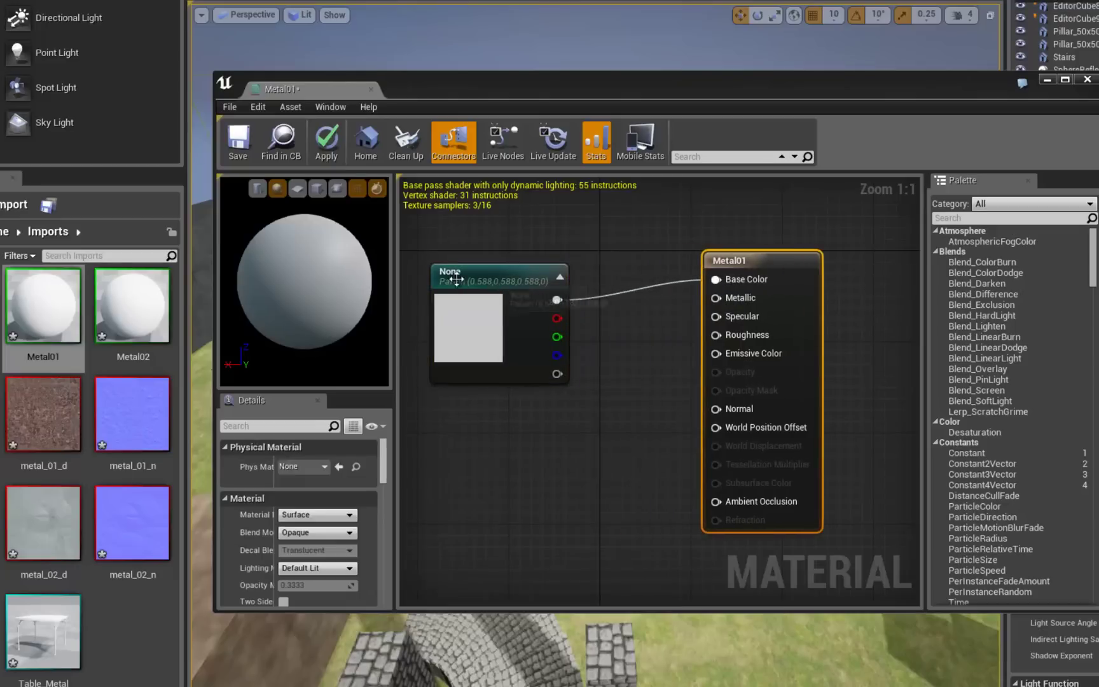
left_click_drag(451, 279, 479, 294)
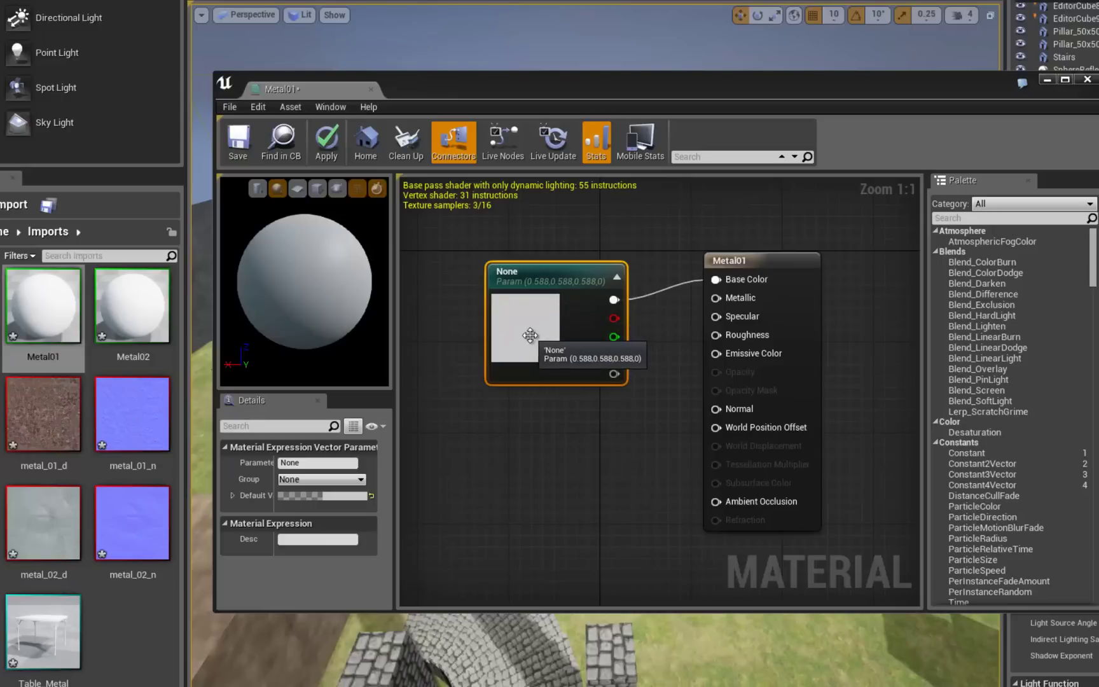
right_click(520, 274)
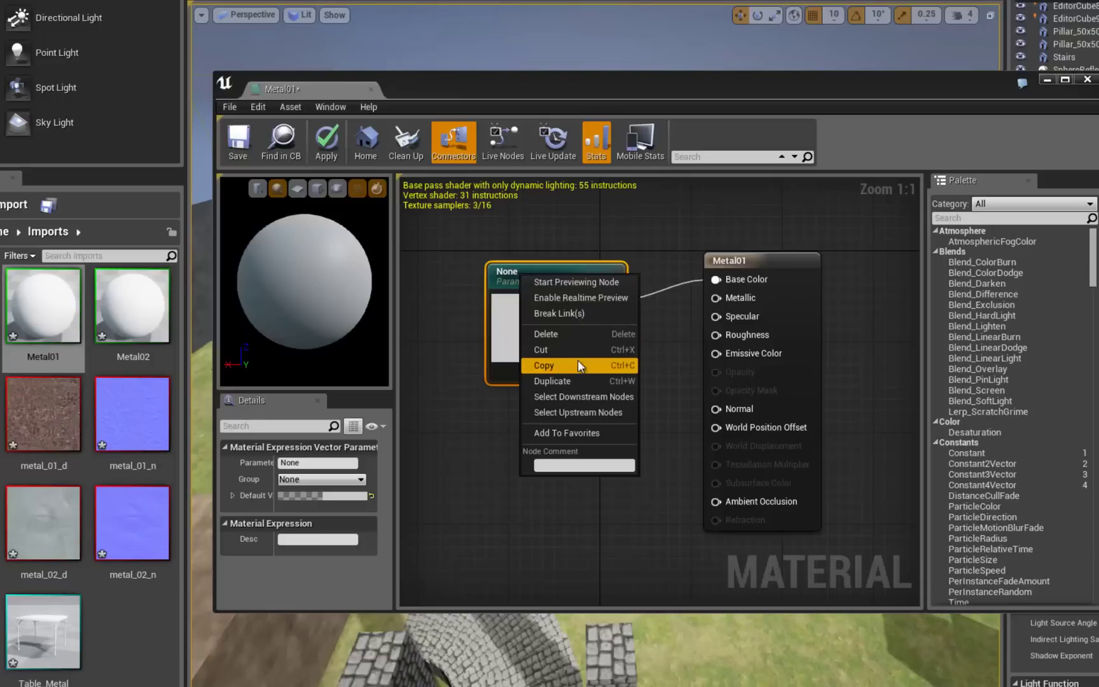
left_click(553, 335)
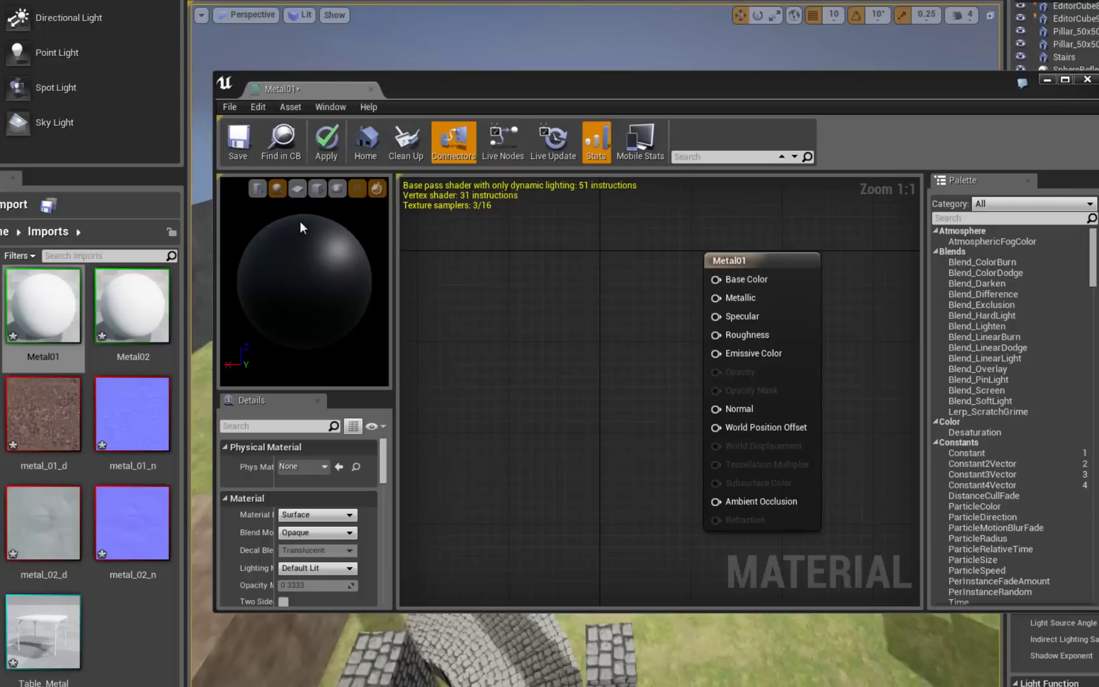
- Add the metal_01_d and metal_01_n textures as texture samples to the Metal01 material graph, one below the other
left_click_drag(31, 411, 506, 310)
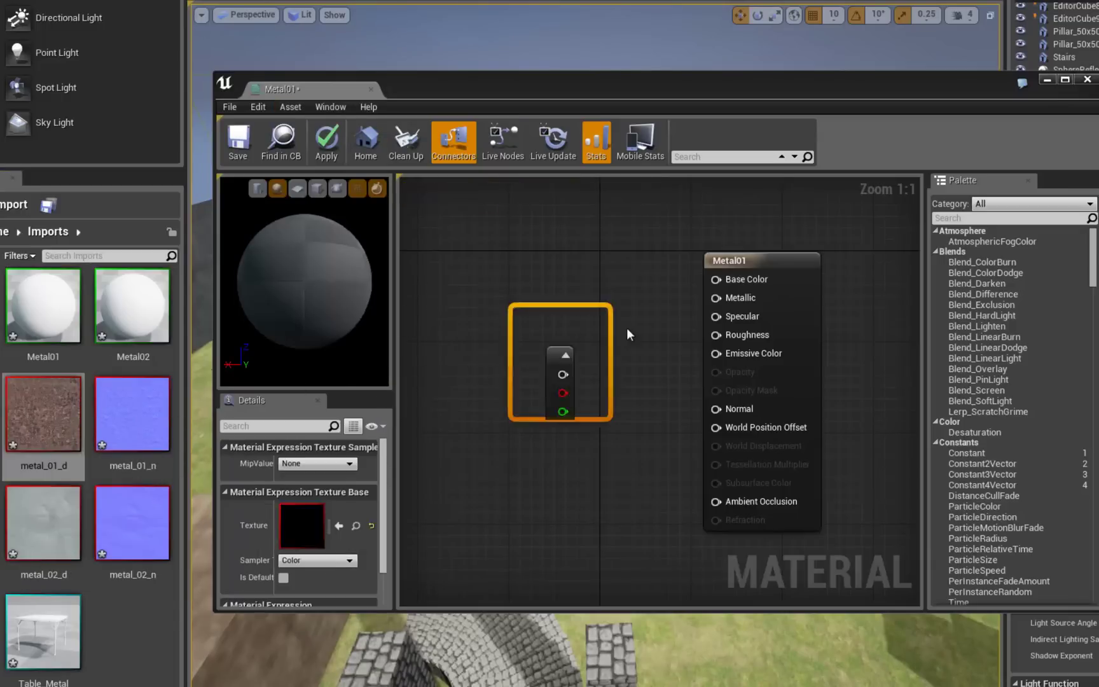
left_click_drag(125, 420, 556, 458)
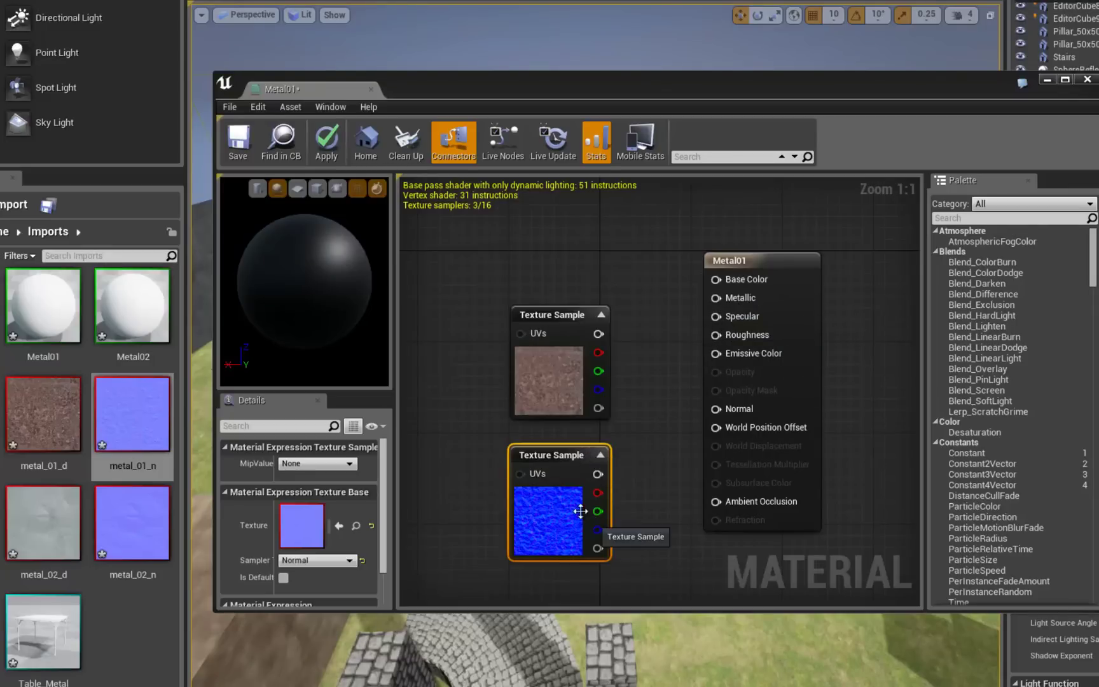
- In the Metal01 material, connect metal_01_d to Base Color and metal_01_n to Normal, saving and closing the material
left_click(577, 328)
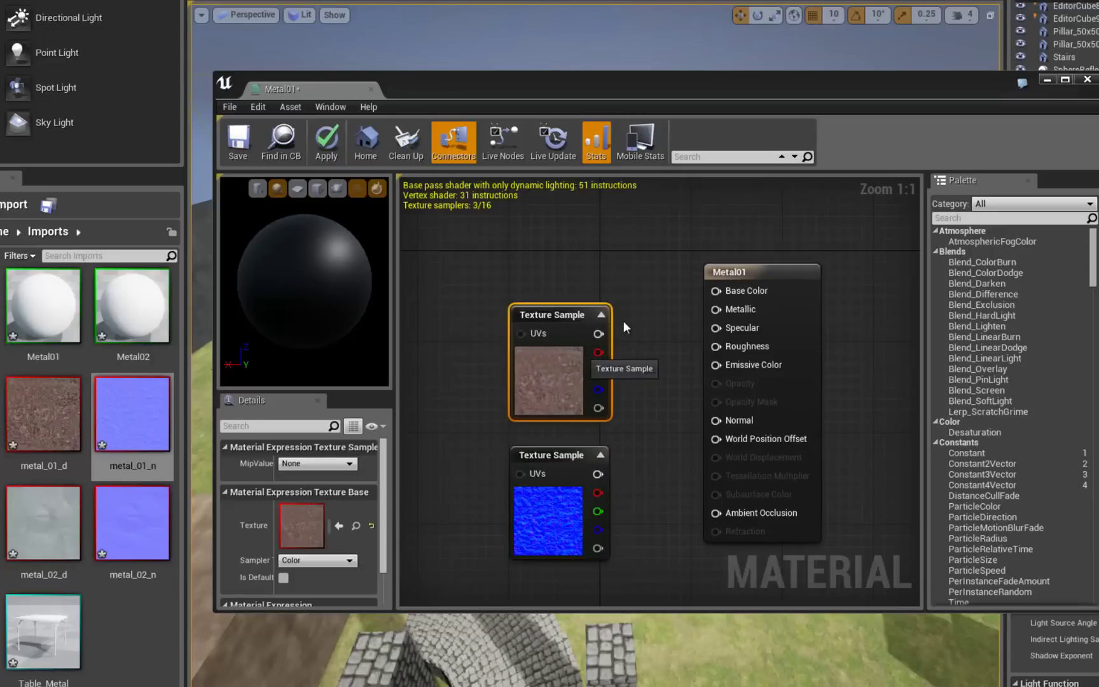
left_click_drag(596, 331, 717, 291)
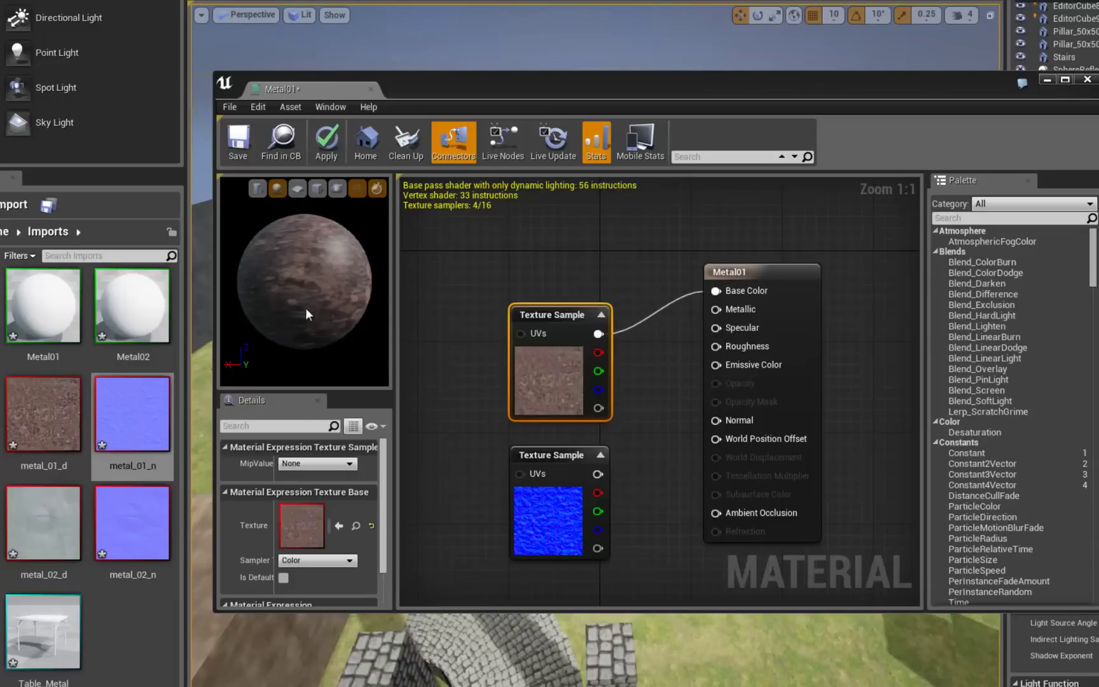
left_click_drag(306, 309, 352, 230)
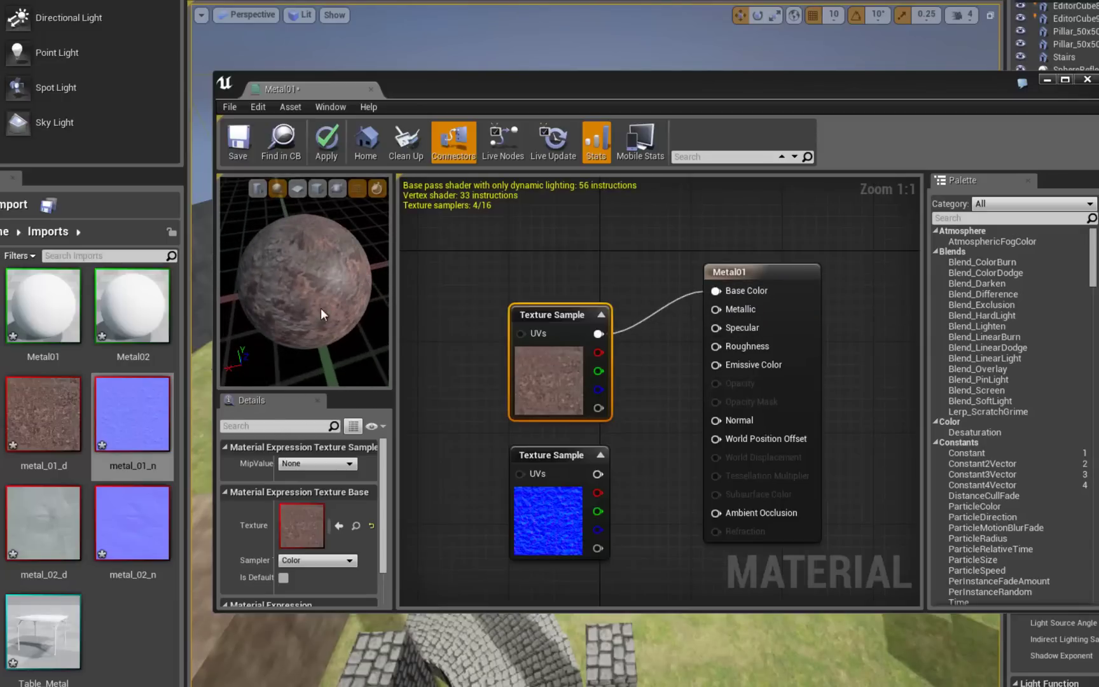
left_click_drag(320, 308, 357, 321)
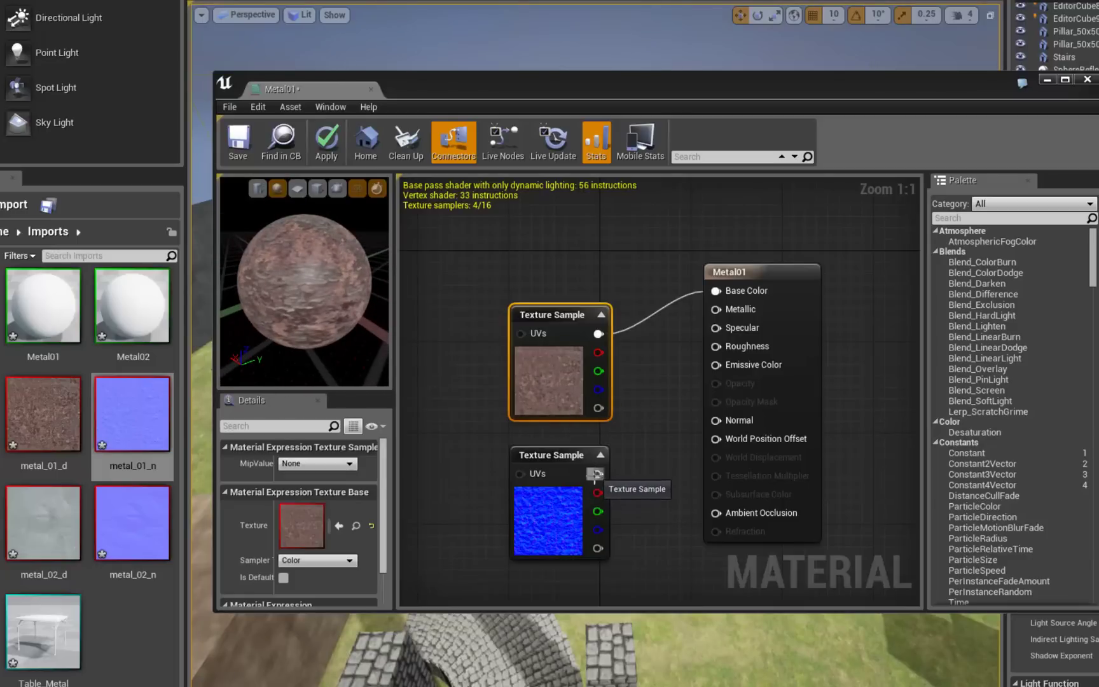
left_click_drag(595, 474, 715, 420)
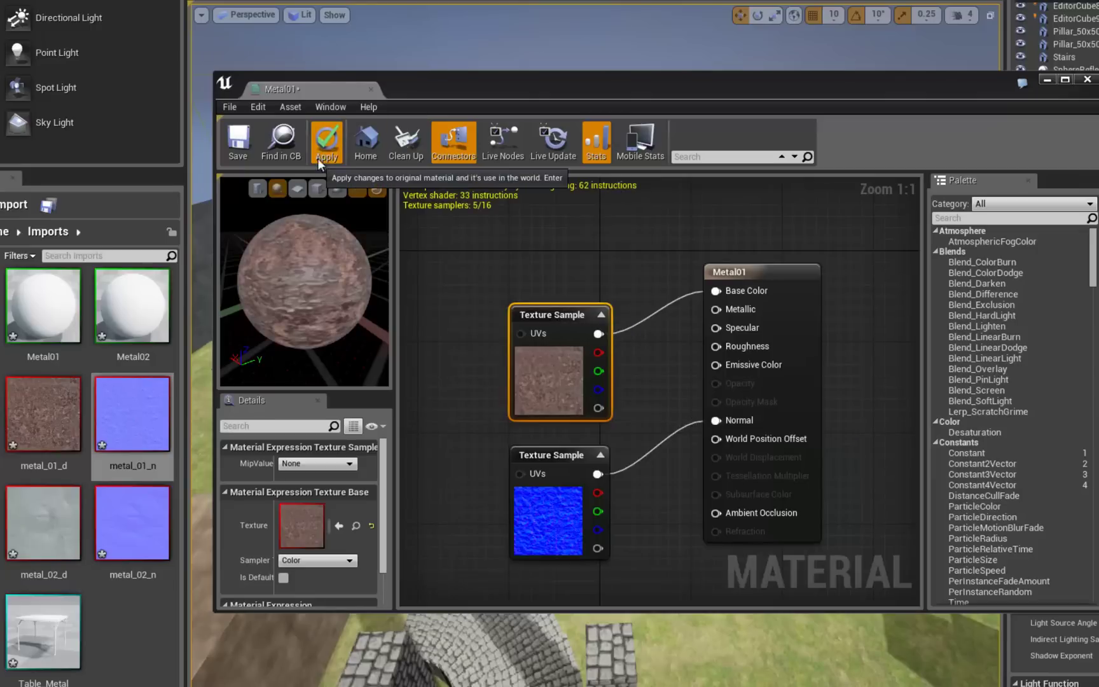
left_click(249, 141)
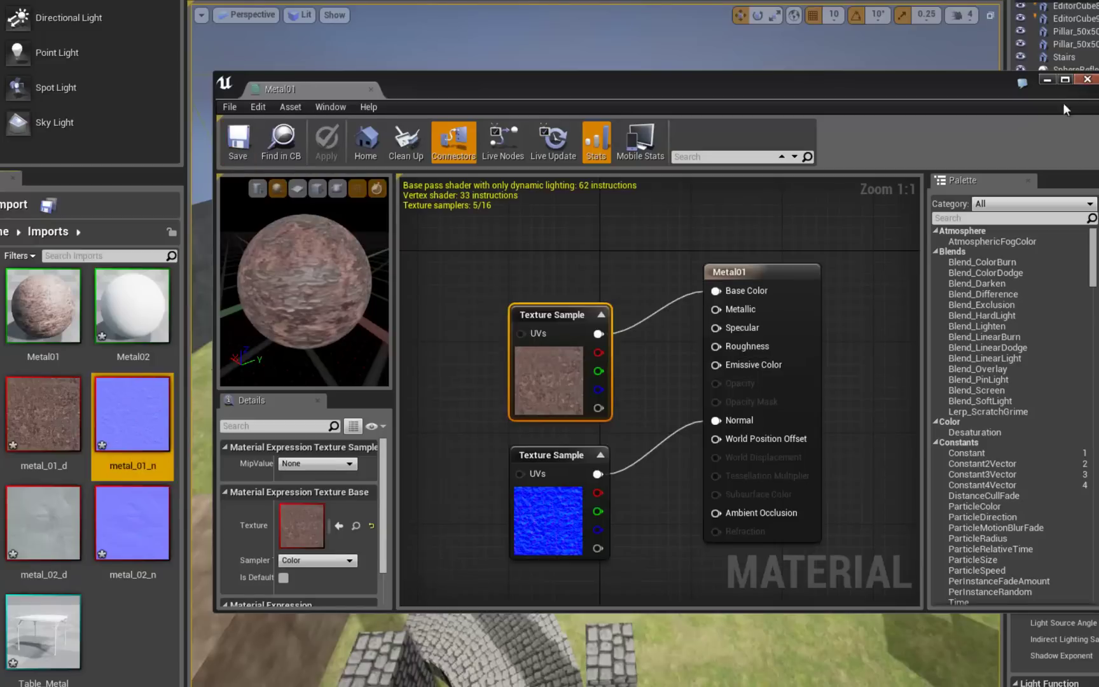
left_click(1086, 79)
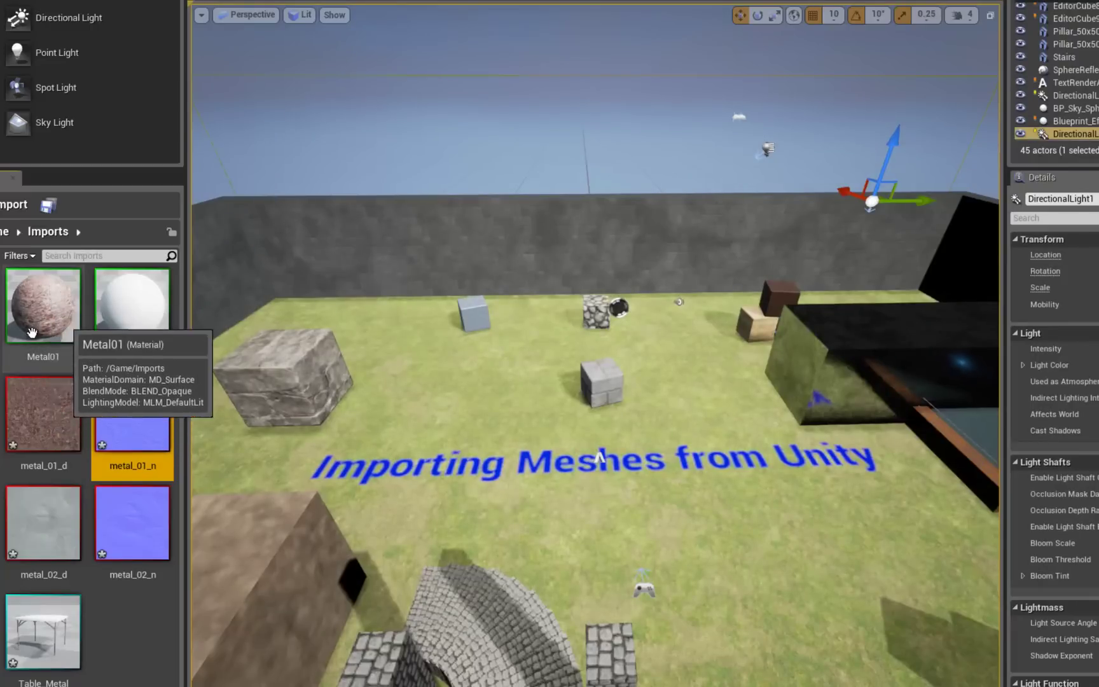
- Open the Metal02 material, delete the parameter node feeding Base Color, and move the main material node aside to make room
left_click(131, 305)
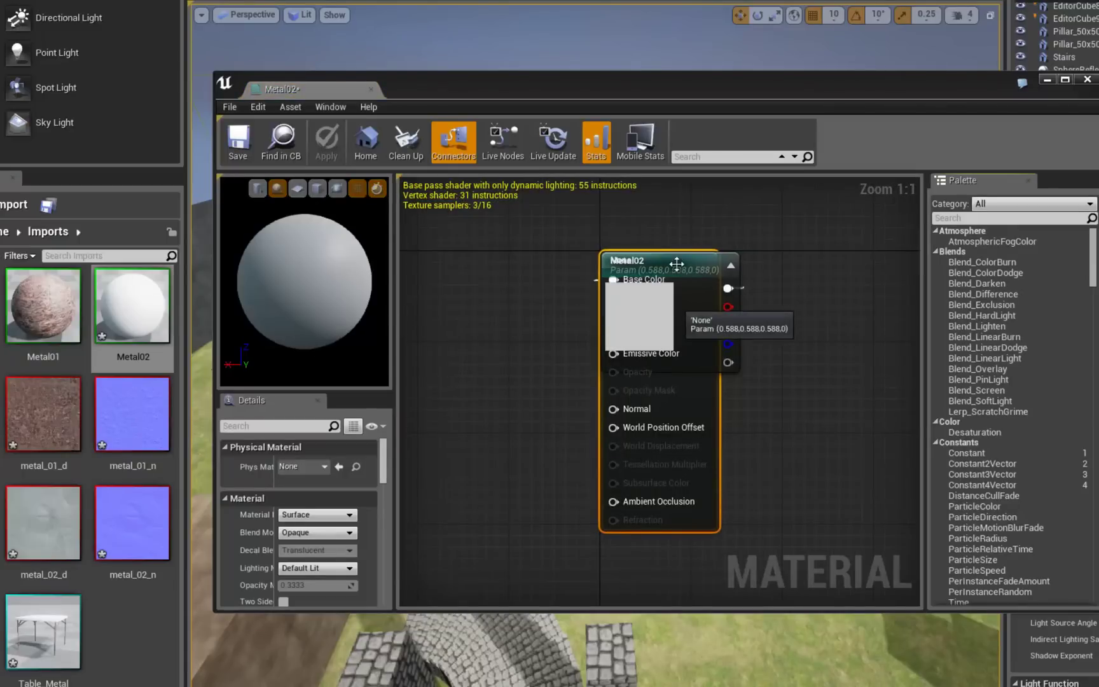
left_click_drag(645, 265, 495, 288)
right_click(495, 288)
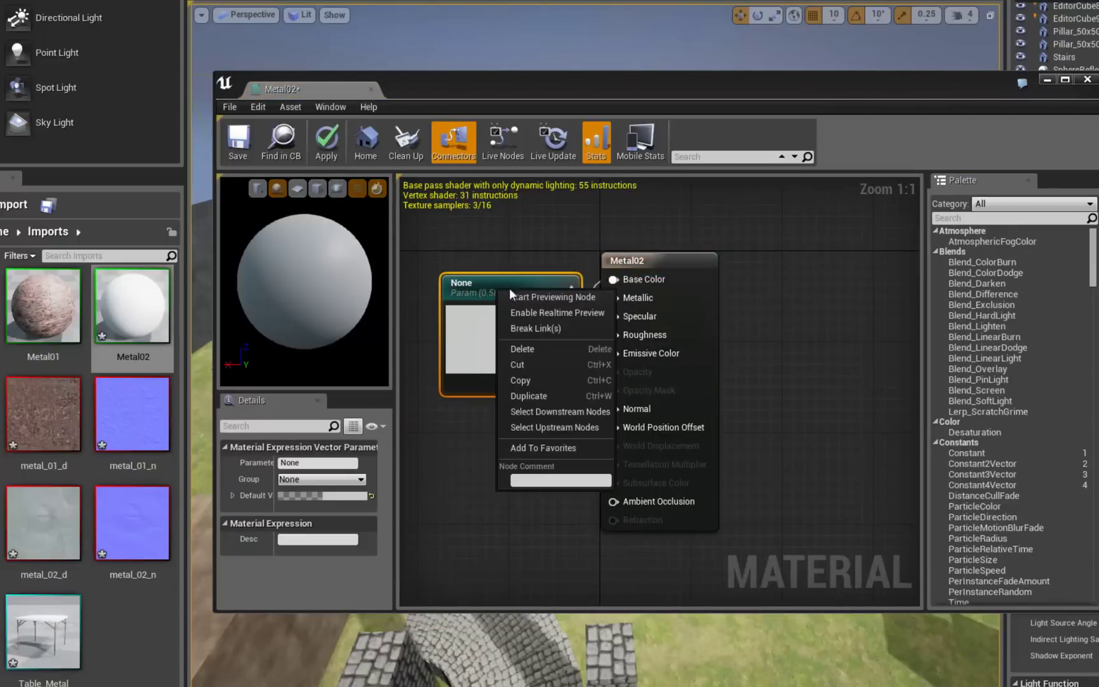
left_click(534, 344)
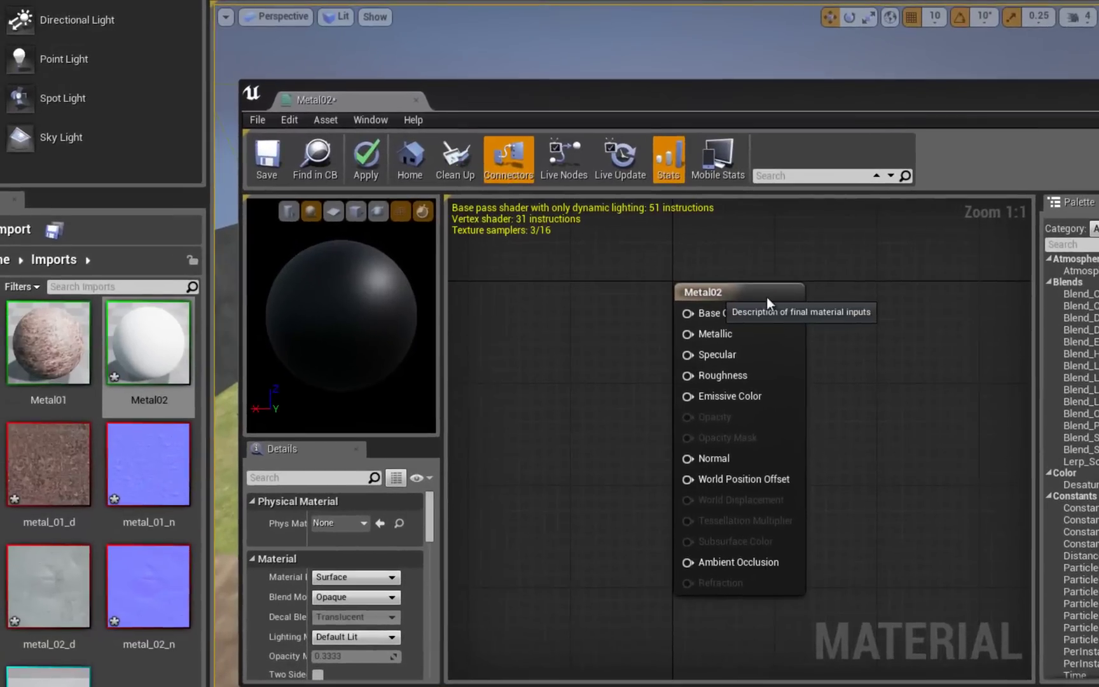
left_click_drag(661, 273, 717, 273)
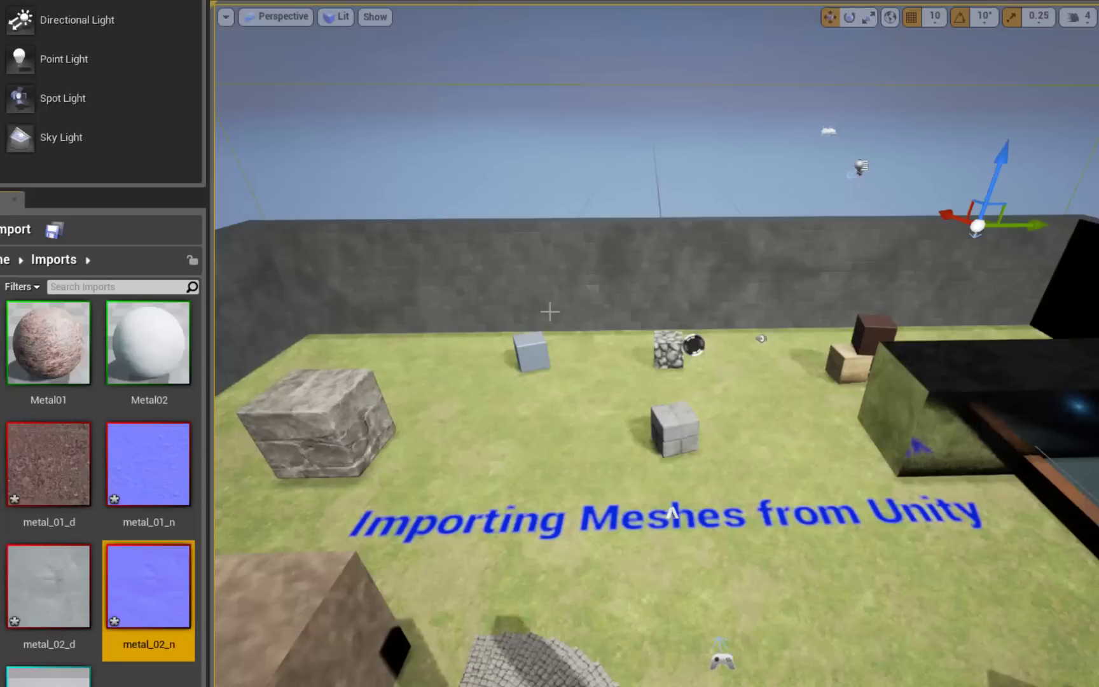
- Open the Table_Metal mesh, assign Metal02 to Element 0 and Metal01 to Element 1, and save and close it
double_click(149, 585)
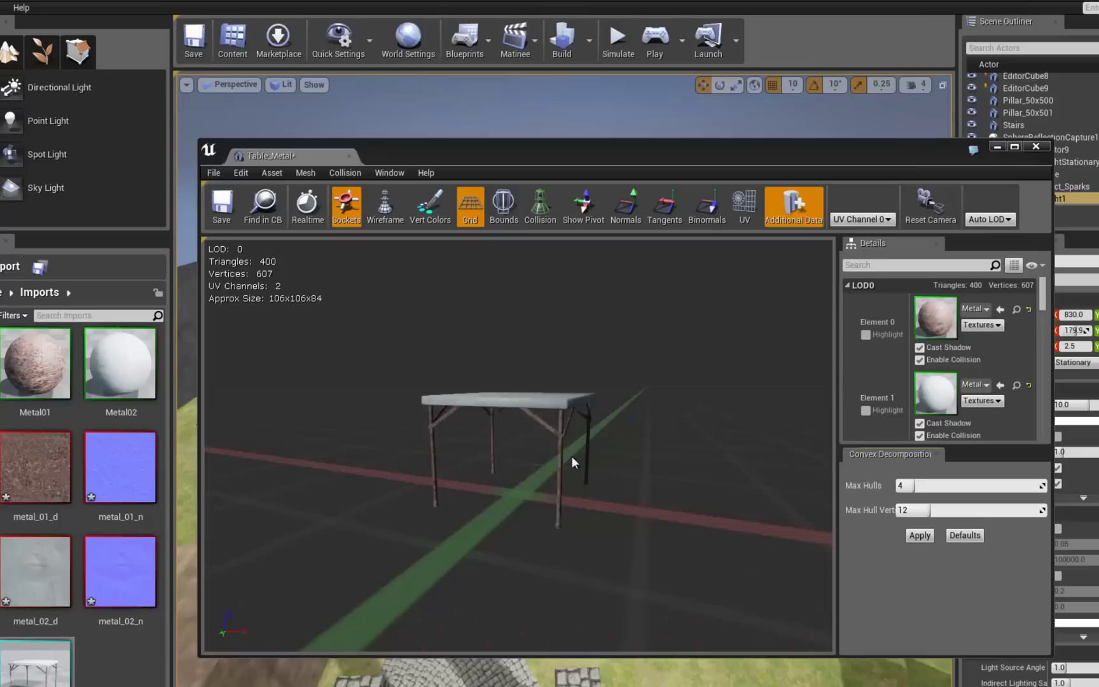
left_click_drag(571, 456, 573, 371)
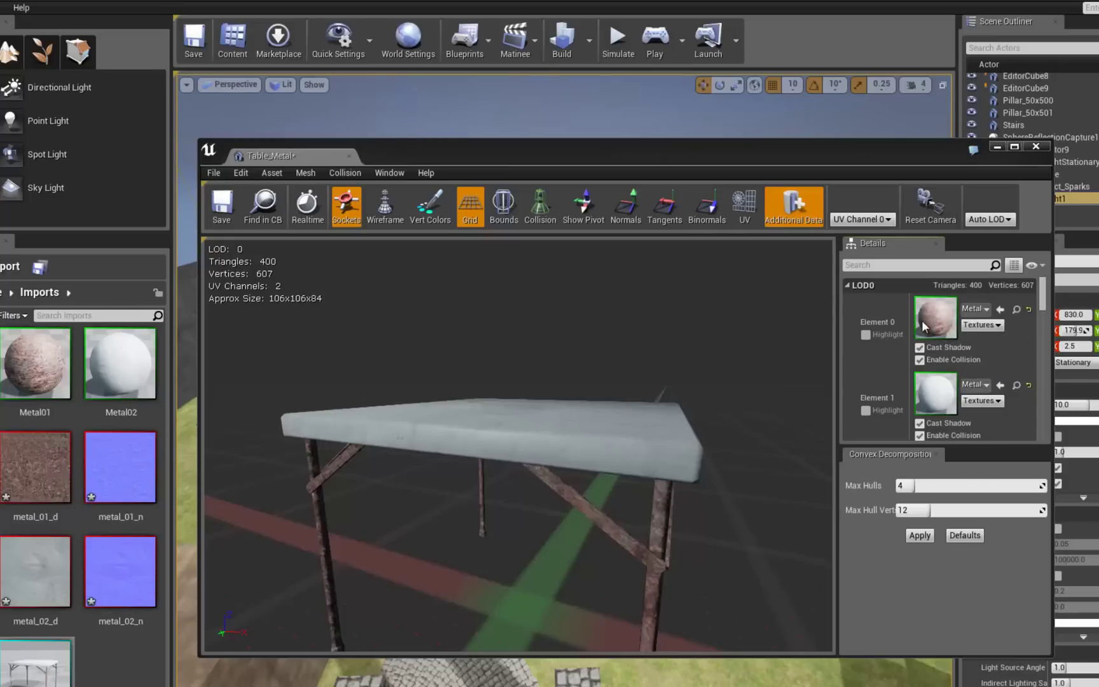
left_click_drag(120, 362, 935, 317)
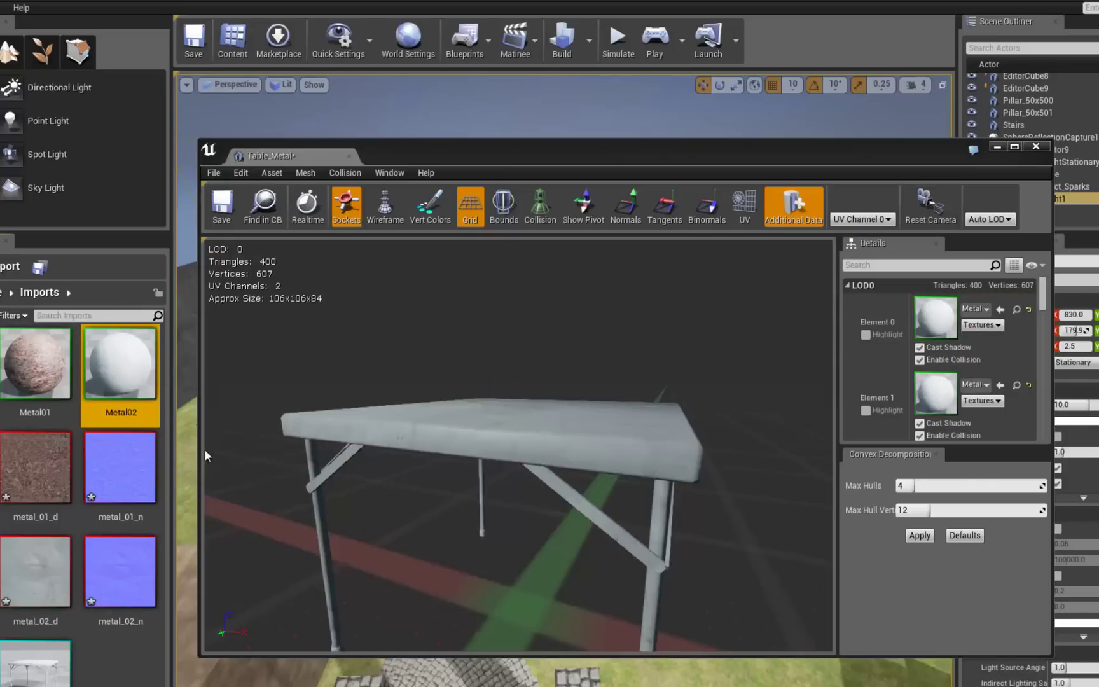
left_click_drag(35, 362, 935, 399)
left_click_drag(670, 452, 360, 467)
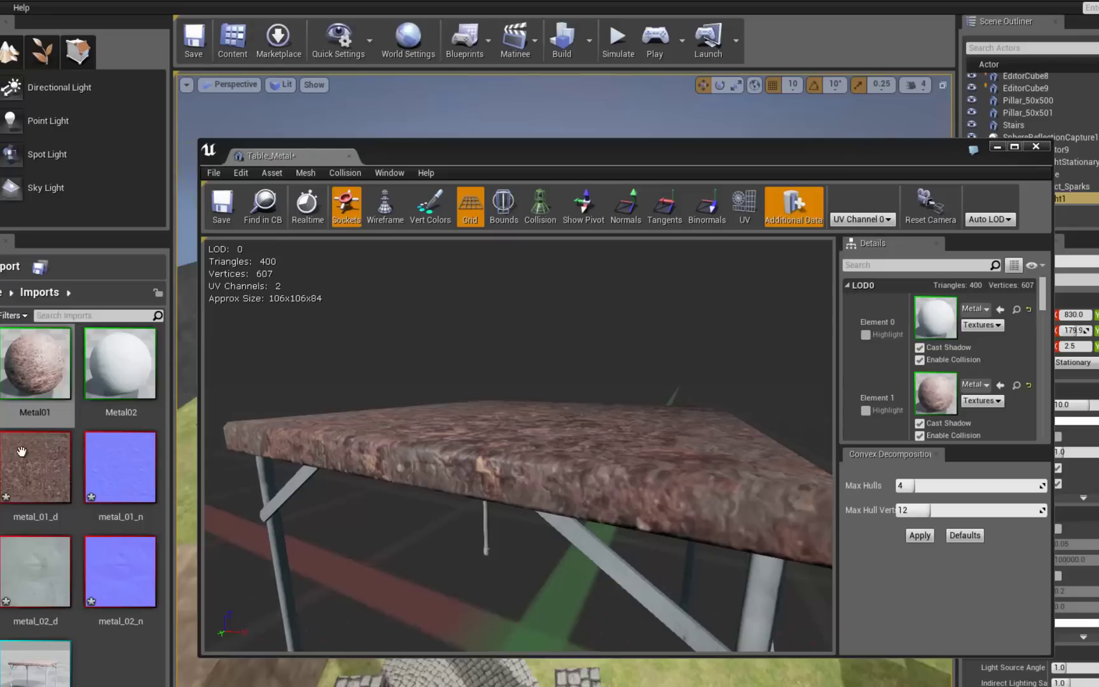
left_click_drag(38, 362, 940, 324)
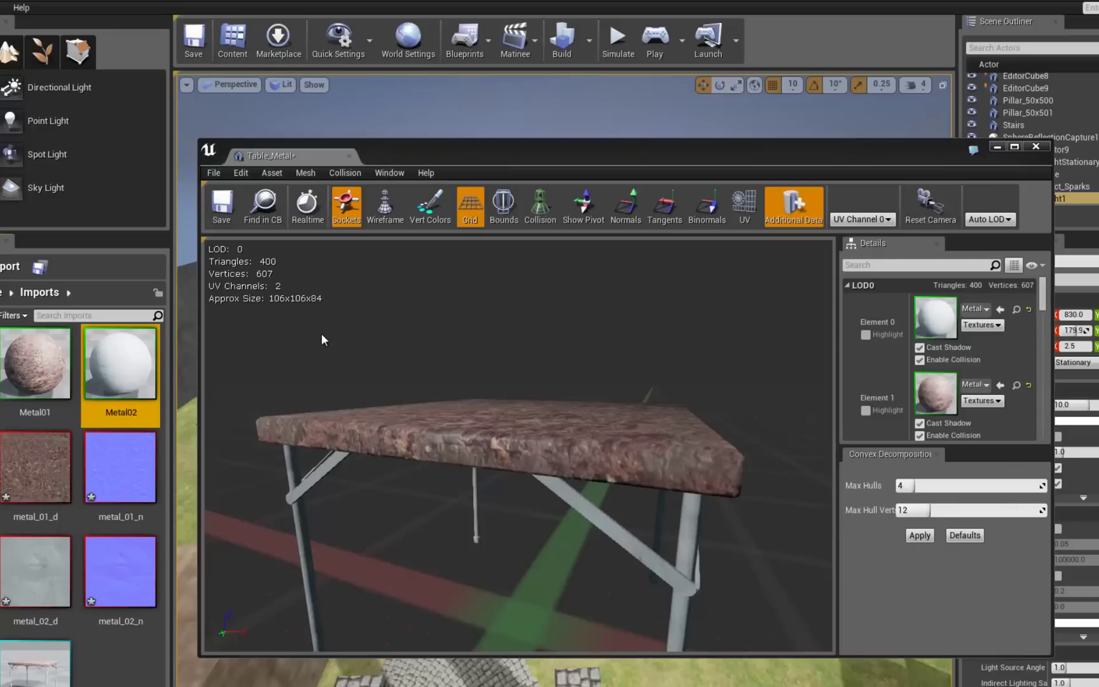
left_click(222, 203)
left_click(1035, 146)
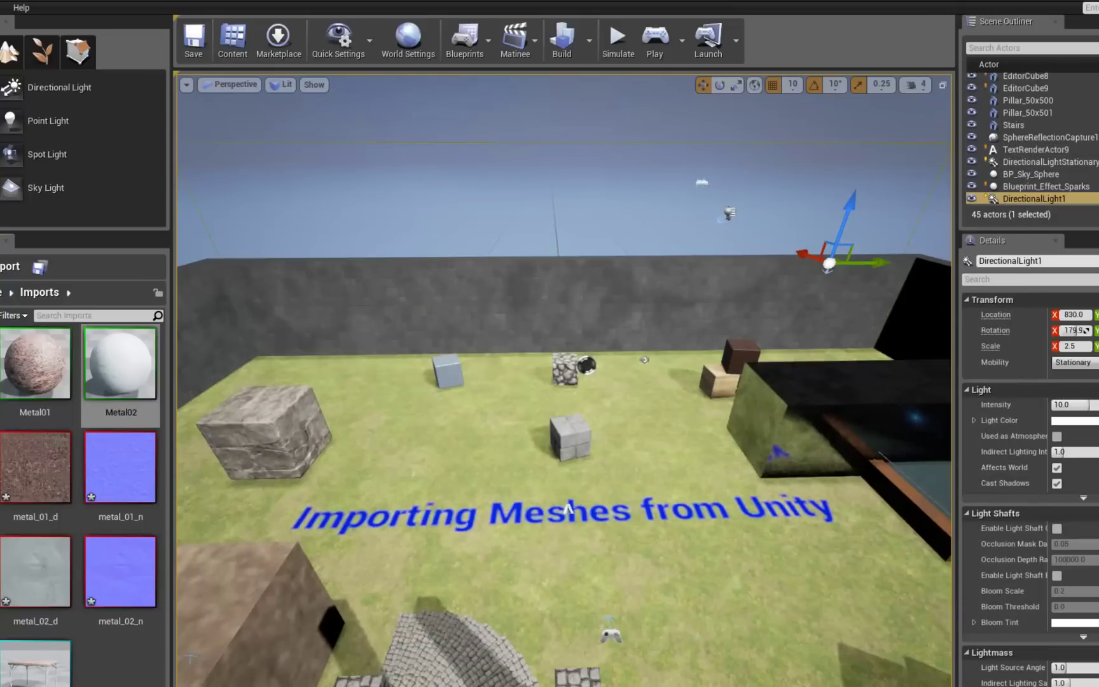
- Place the Table_Metal mesh in the level on the blue "Importing Meshes from Unity" text
left_click_drag(35, 665, 466, 507)
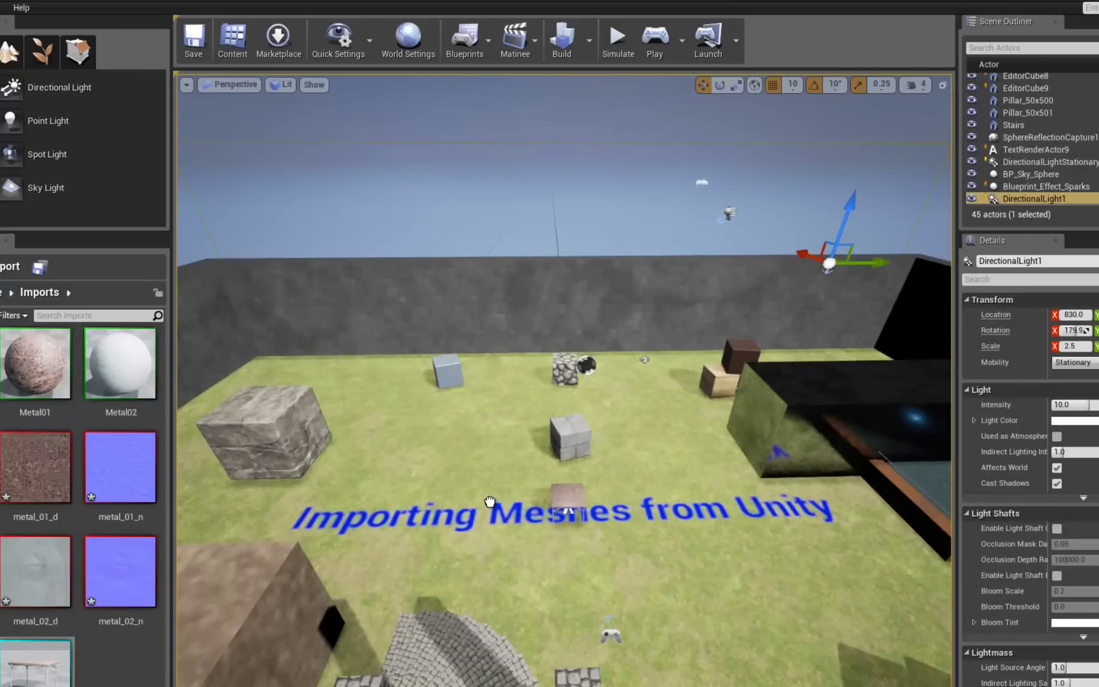
left_click_drag(558, 525, 559, 526)
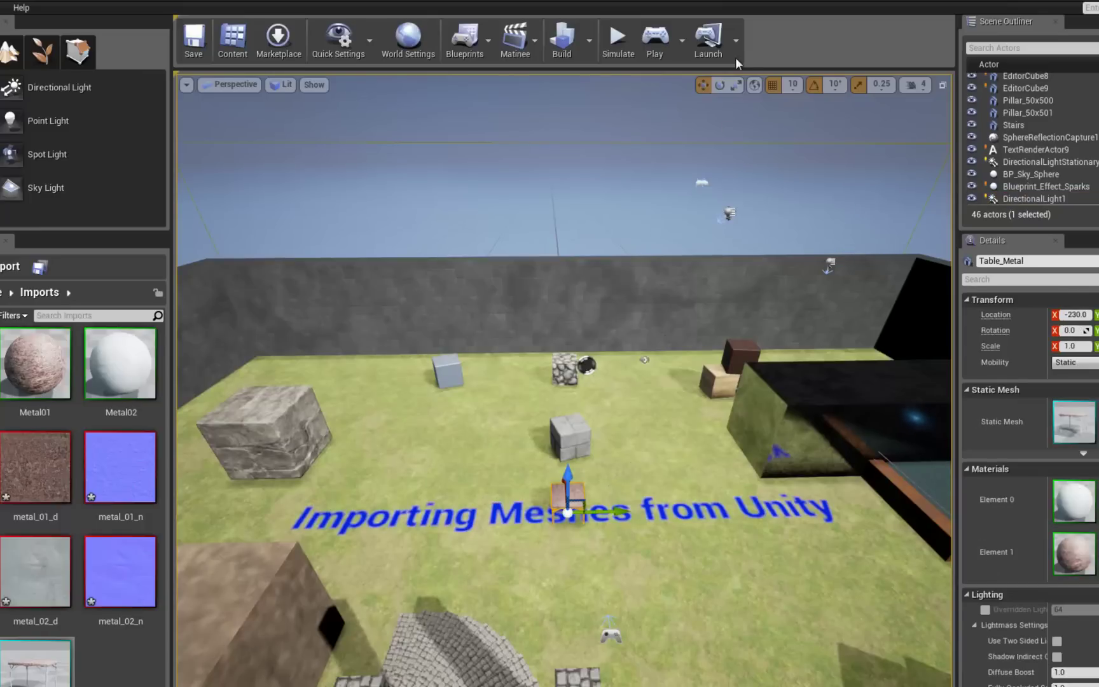
- Play the level, walk around and up to the table to examine its materials and collision, and stop playing
left_click(661, 51)
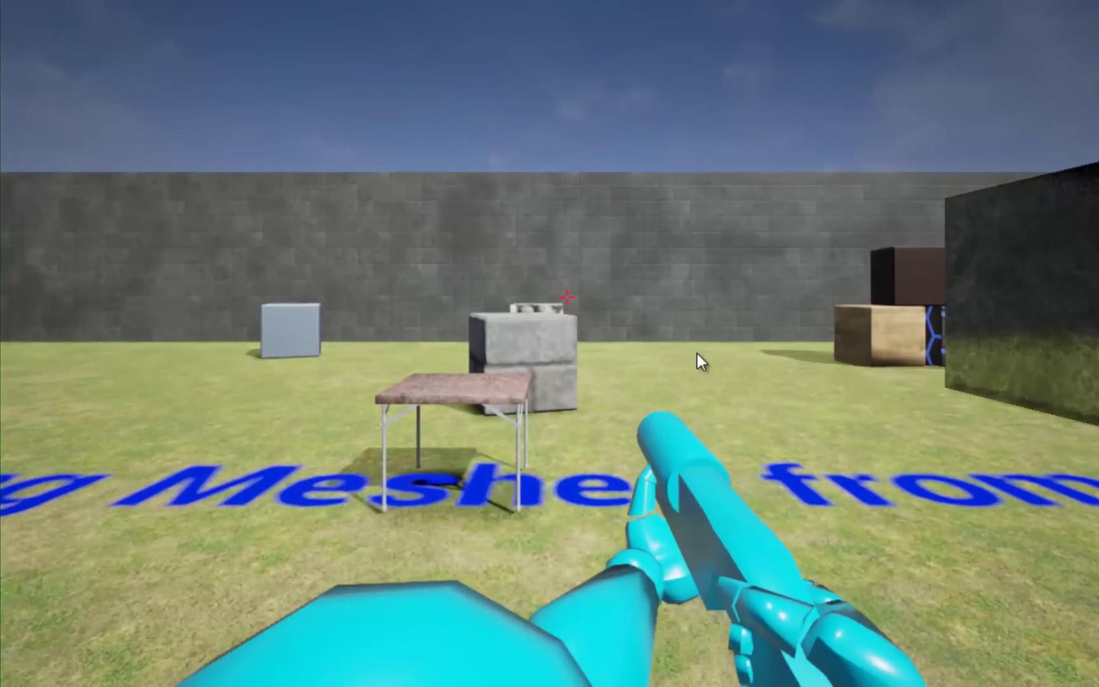
left_click(698, 357)
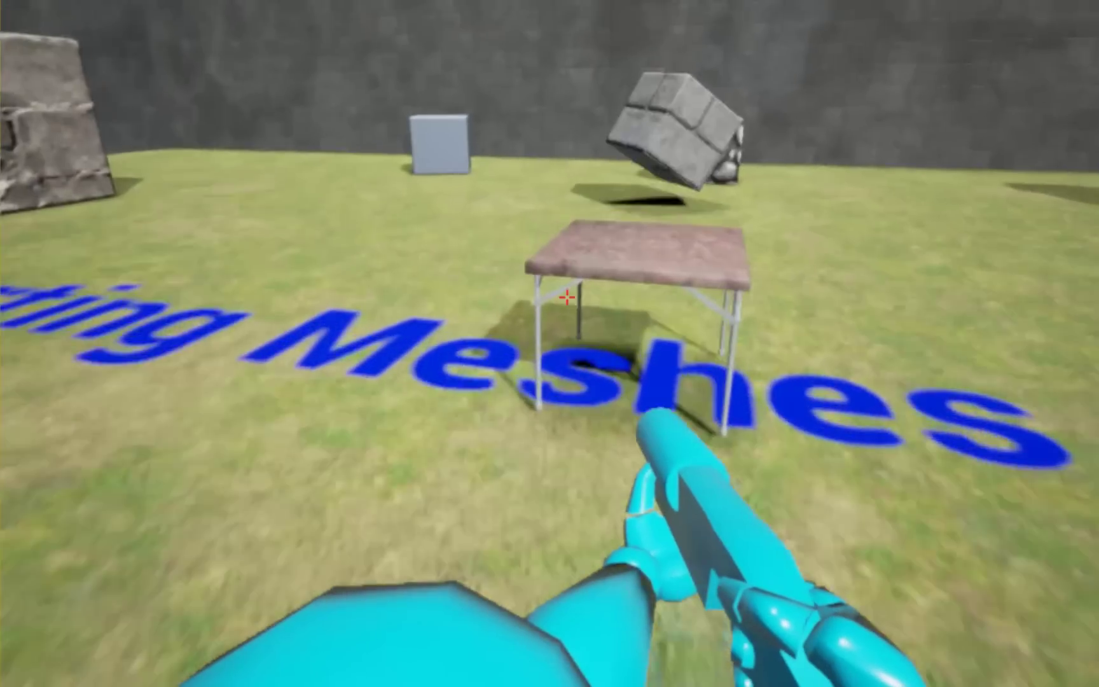
key("w")
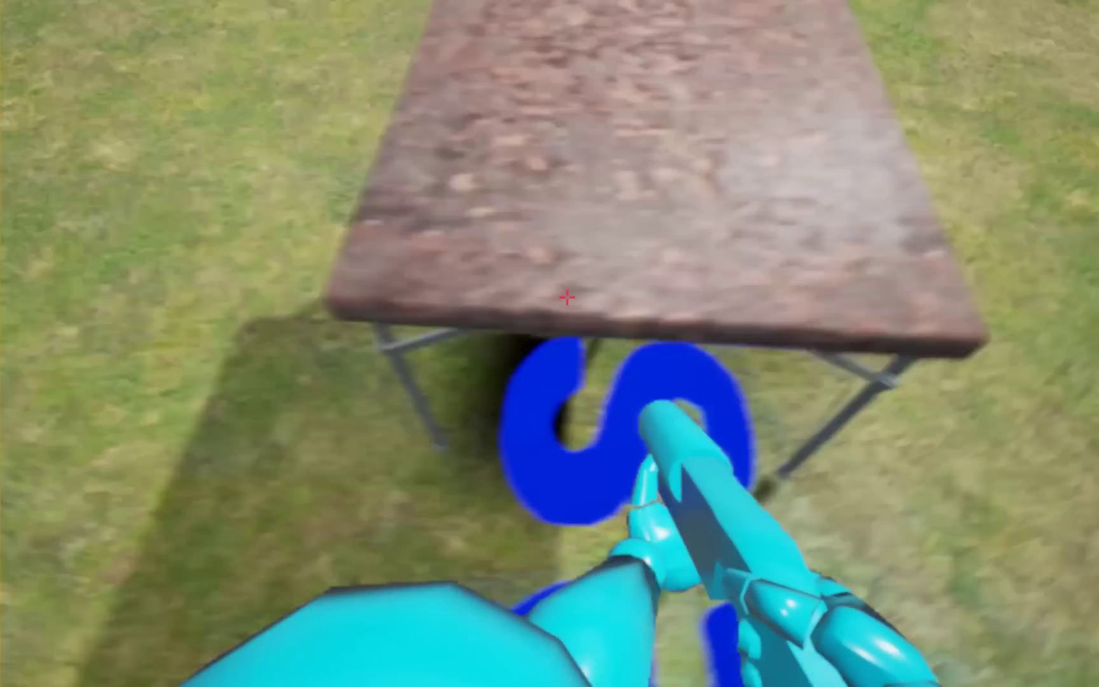
key("s")
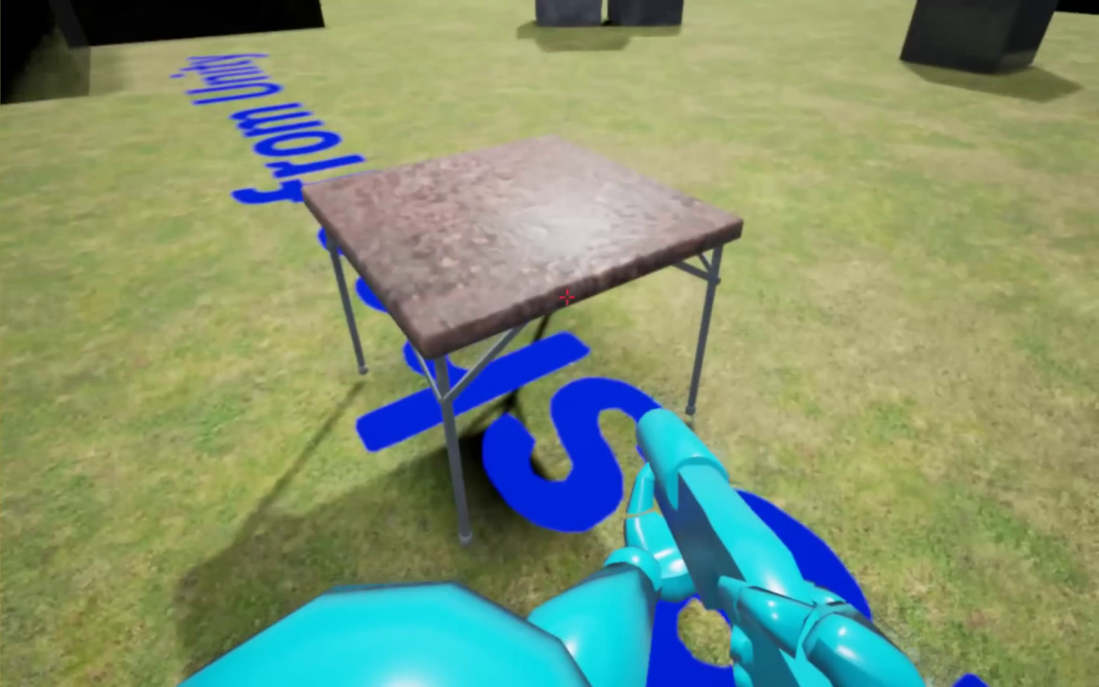
key("w")
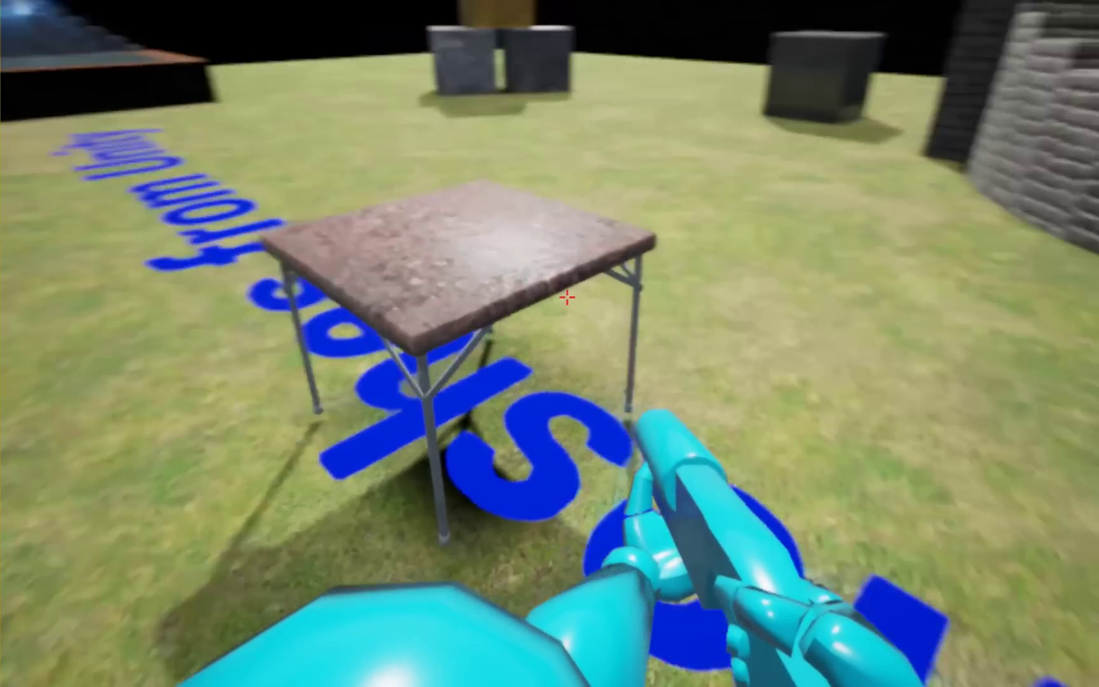
key("w")
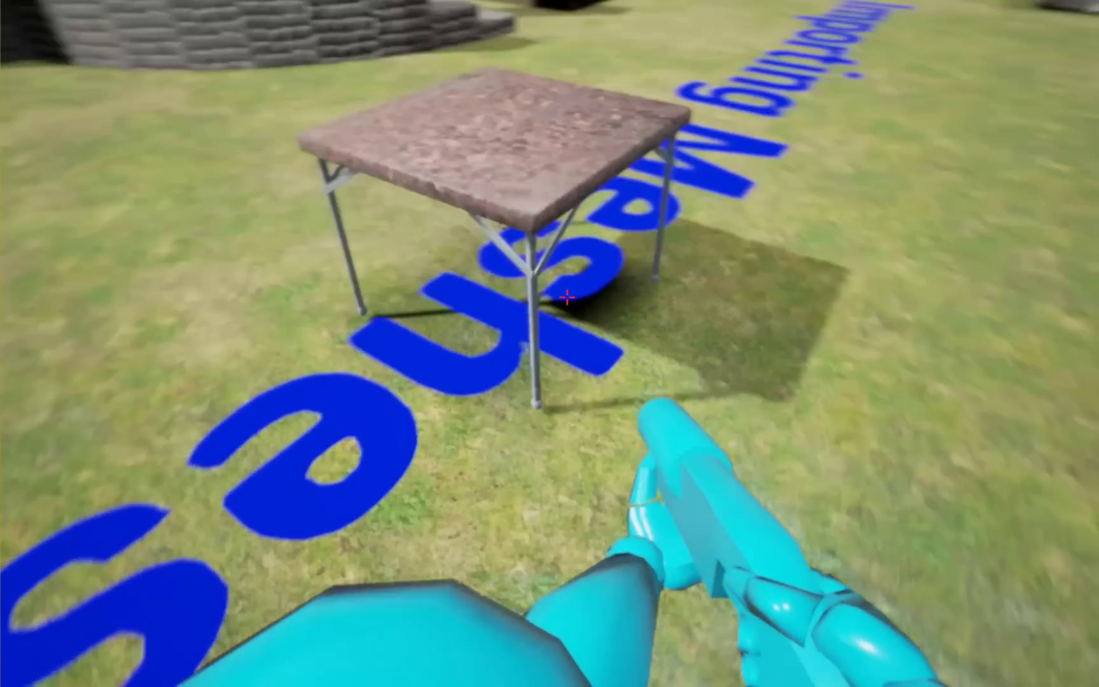
key("s")
key("w")
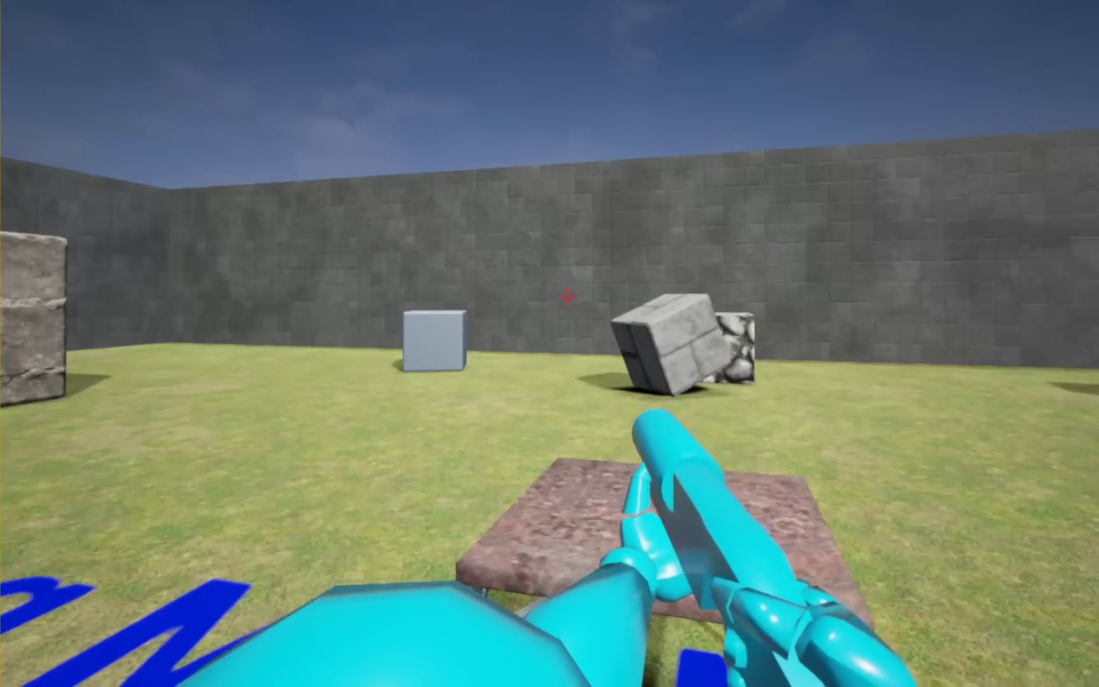
key("Escape")
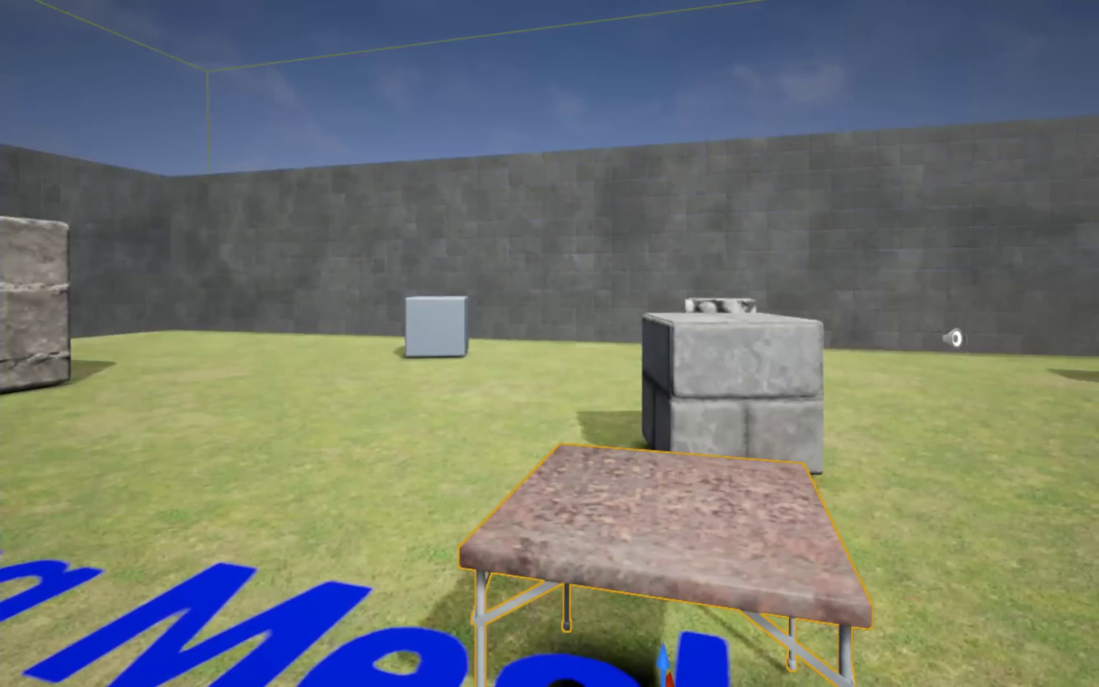
- Open the placed table's mesh, display its collision, add a 6DOP simplified collision, and save the mesh
key("ctrl+e")
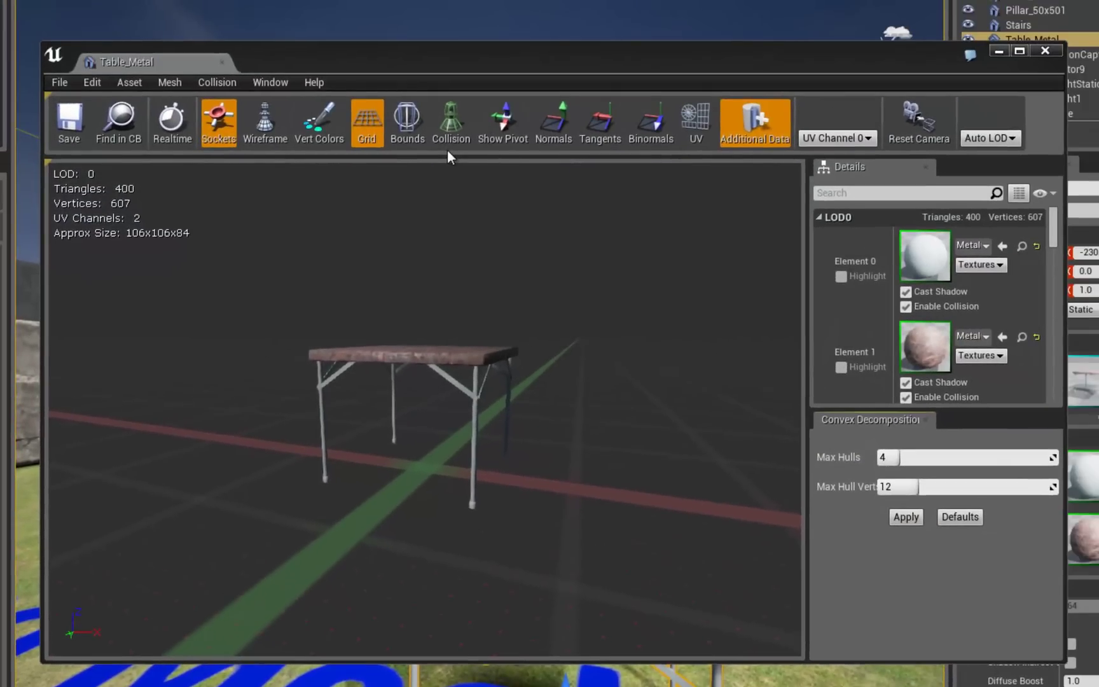
left_click(449, 134)
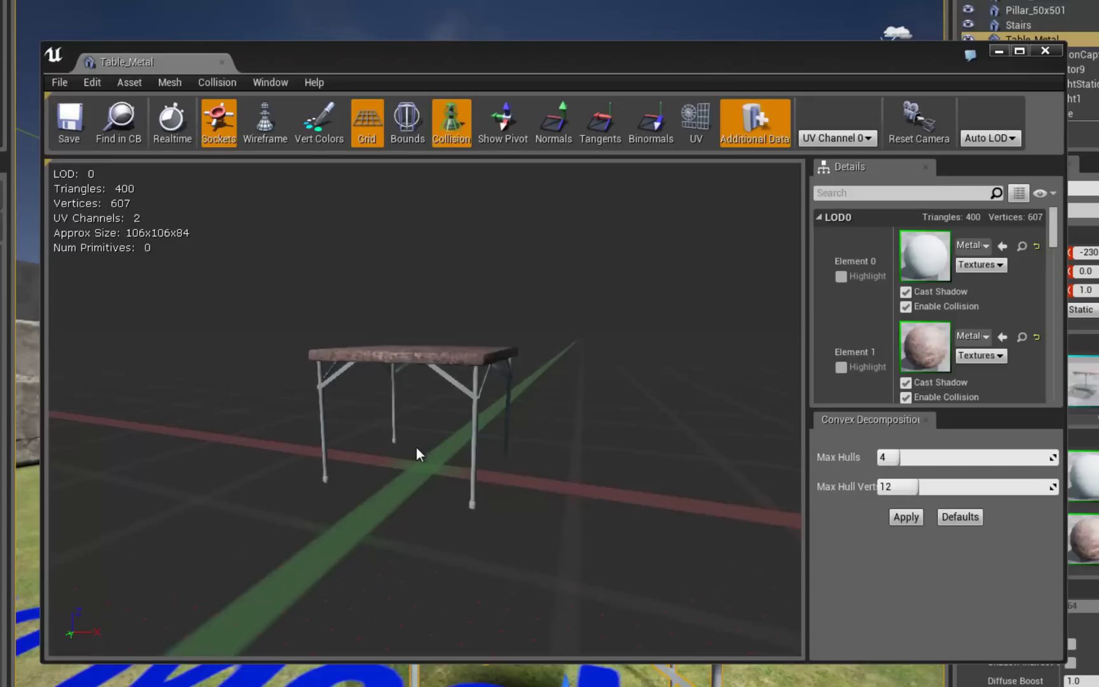
left_click(216, 84)
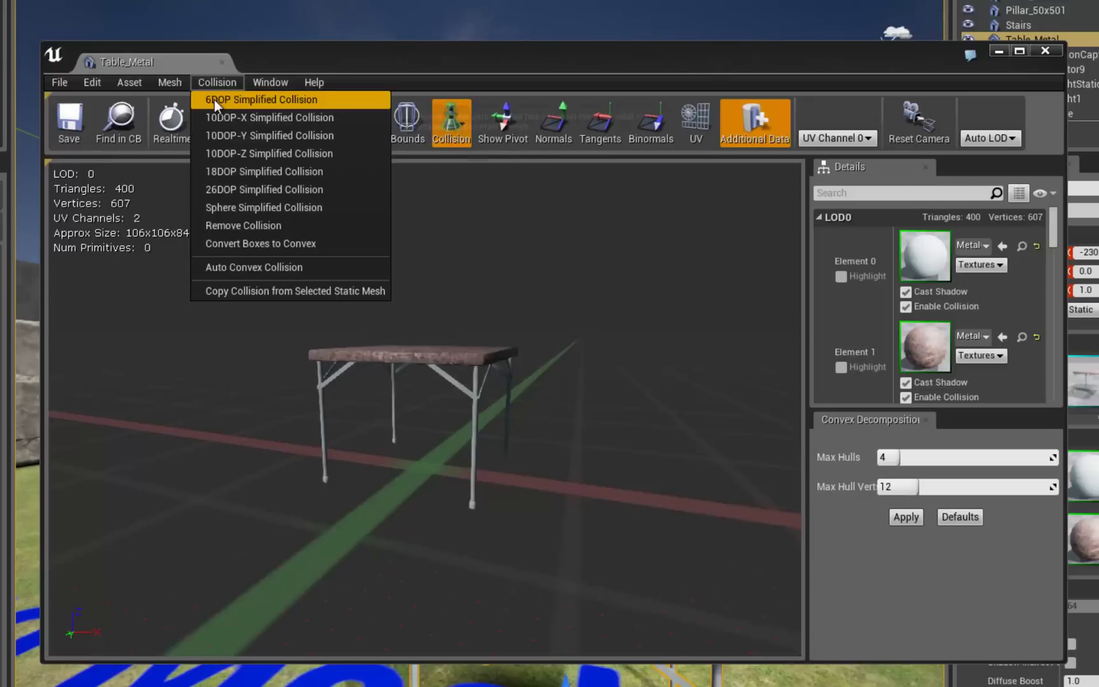
left_click(215, 100)
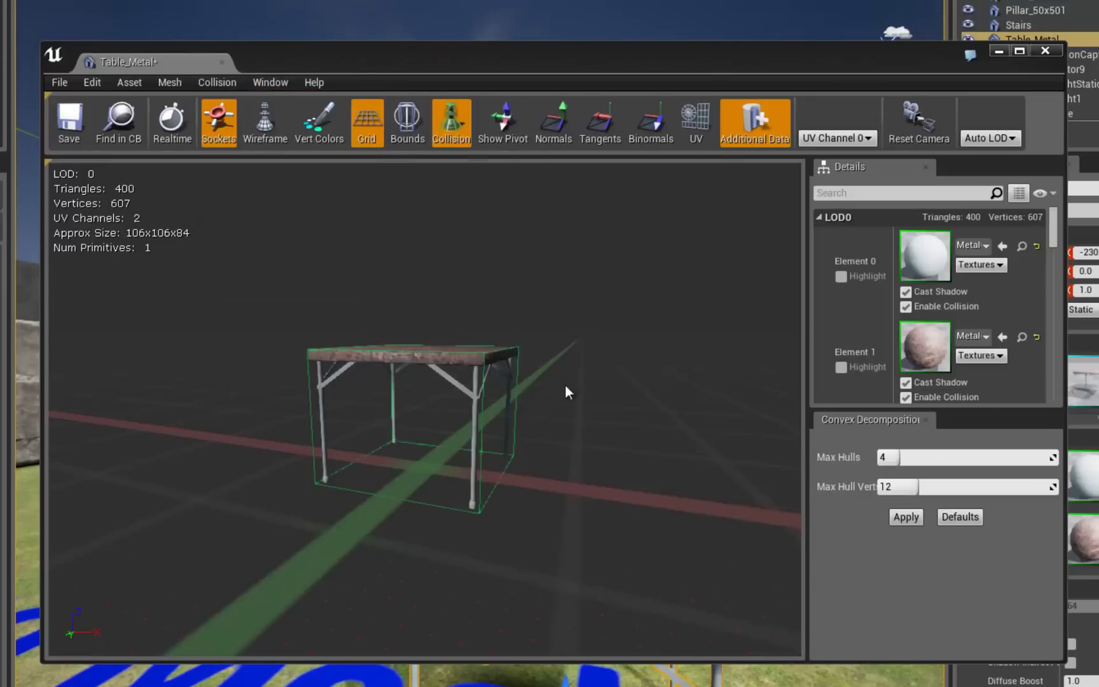
left_click(219, 82)
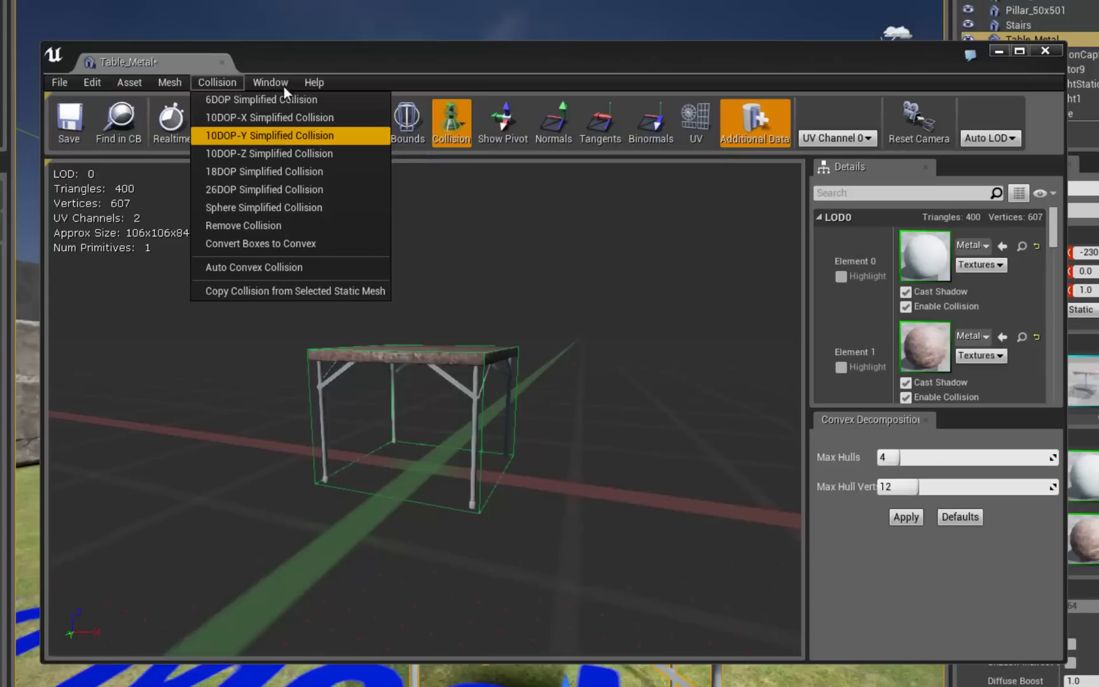
left_click(395, 186)
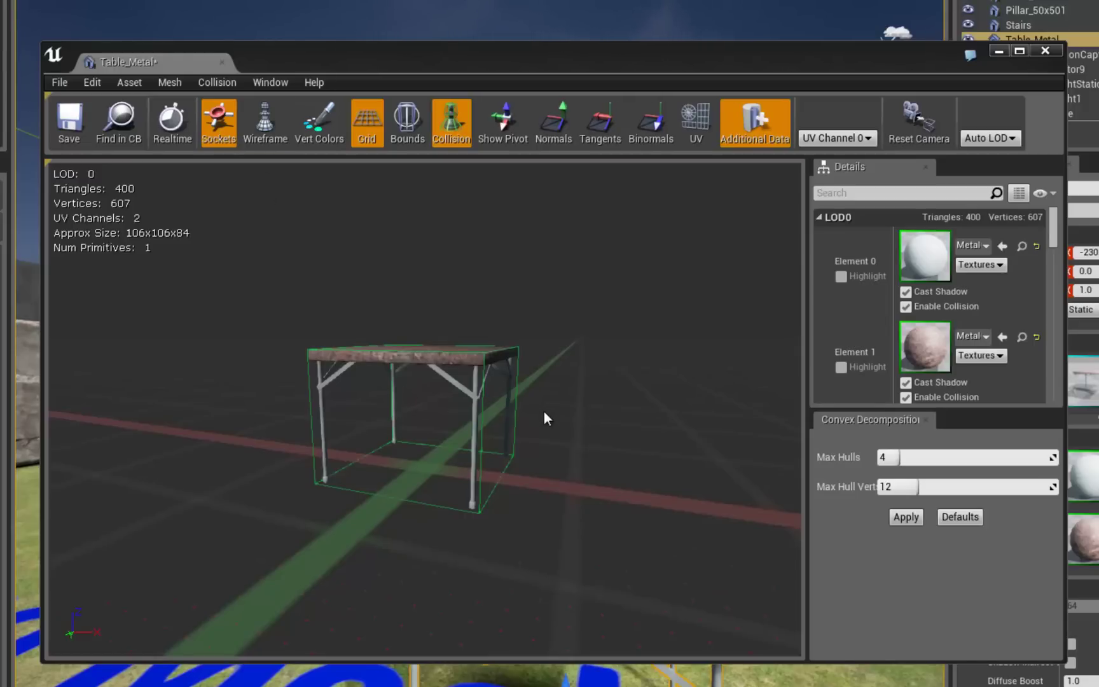
left_click(69, 121)
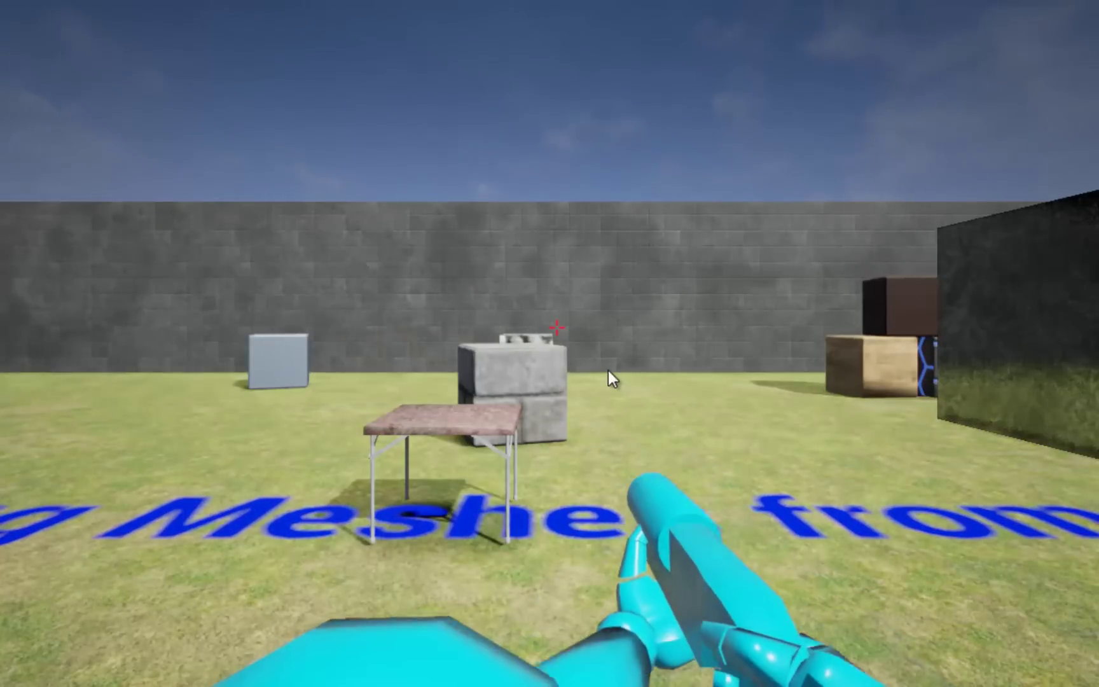
- Play the level again and walk into and around the table to test its collision
key("w")
left_click(563, 560)
left_click(556, 328)
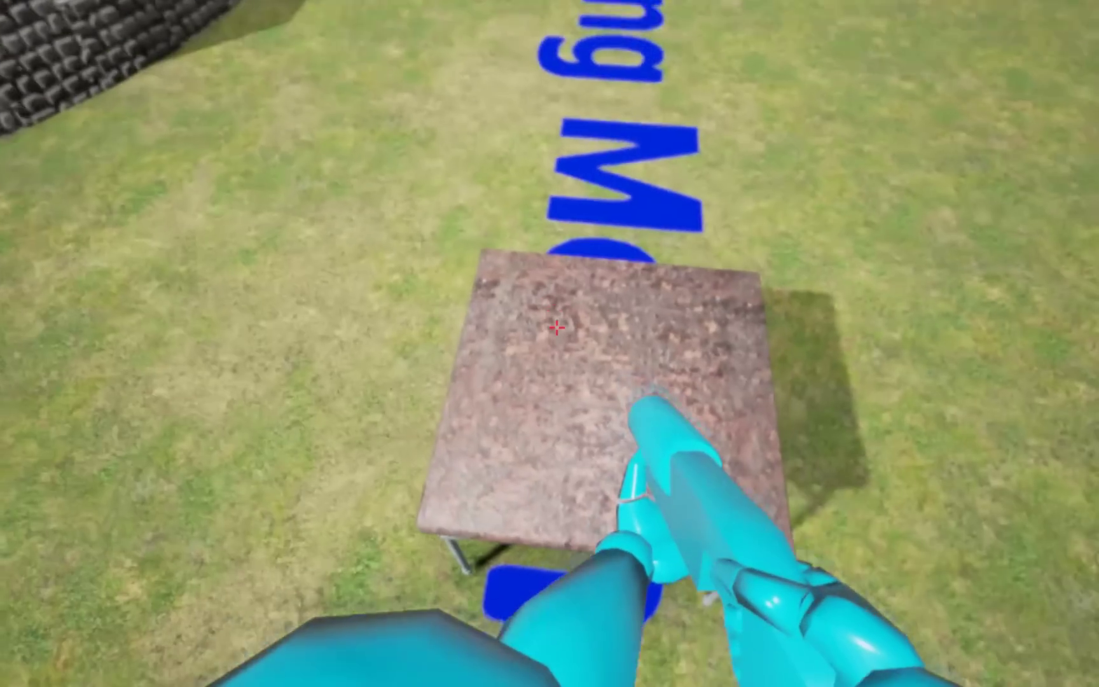
left_click(557, 327)
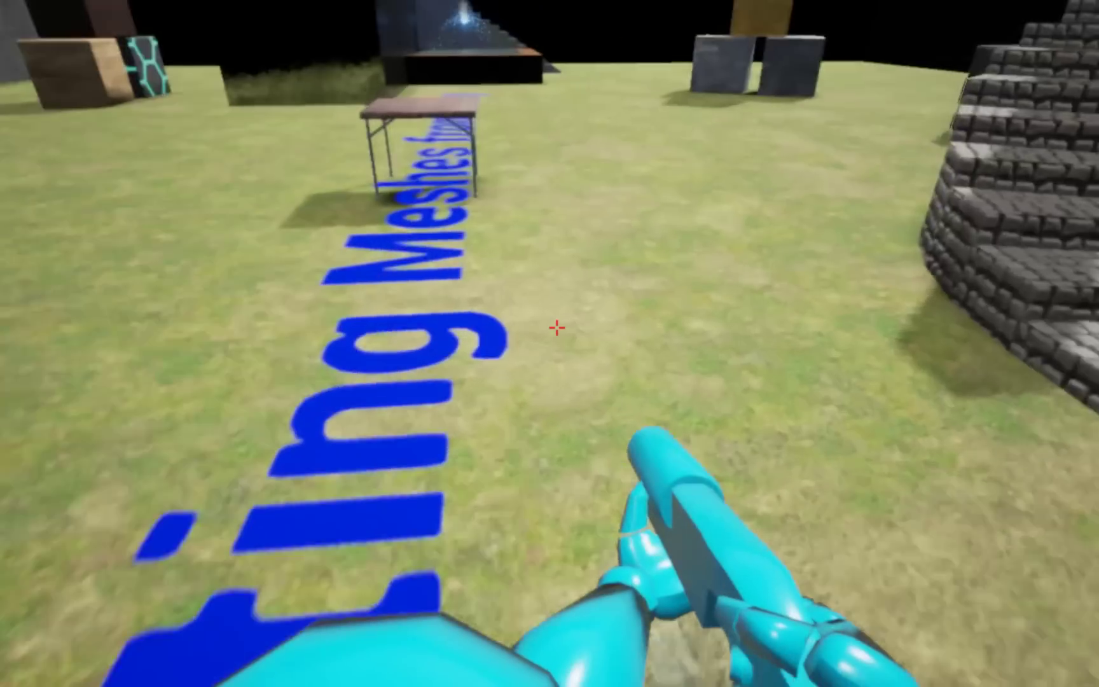
key("F8")
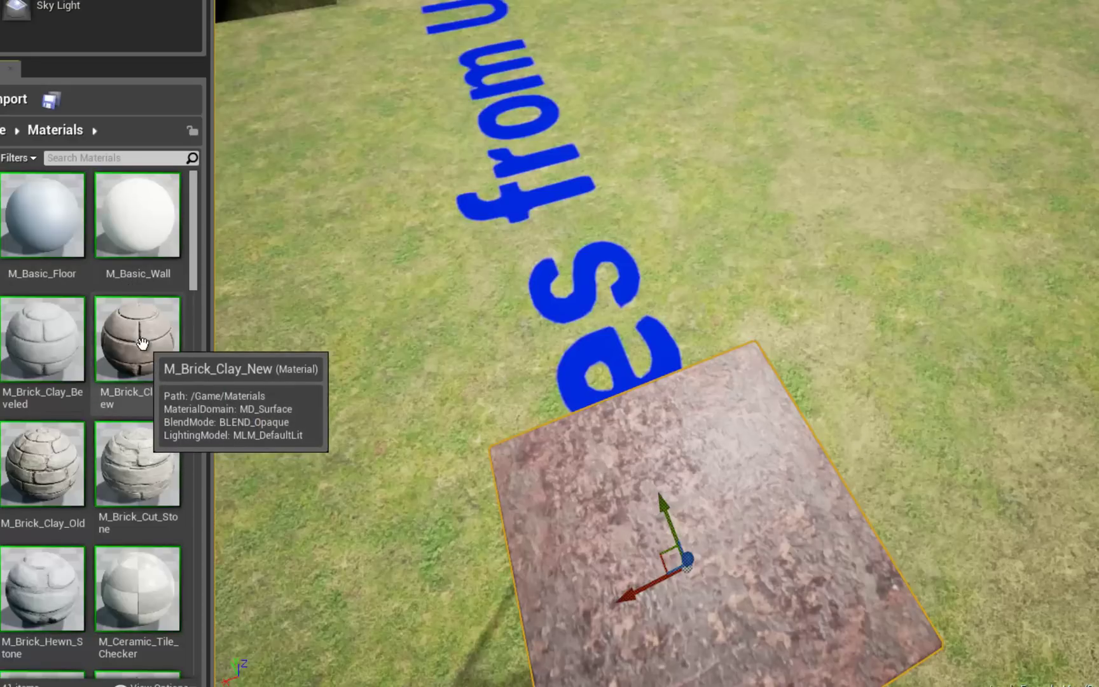
- Apply the M_Brick_Clay_New material to the top of the placed table
left_click_drag(142, 345, 892, 405)
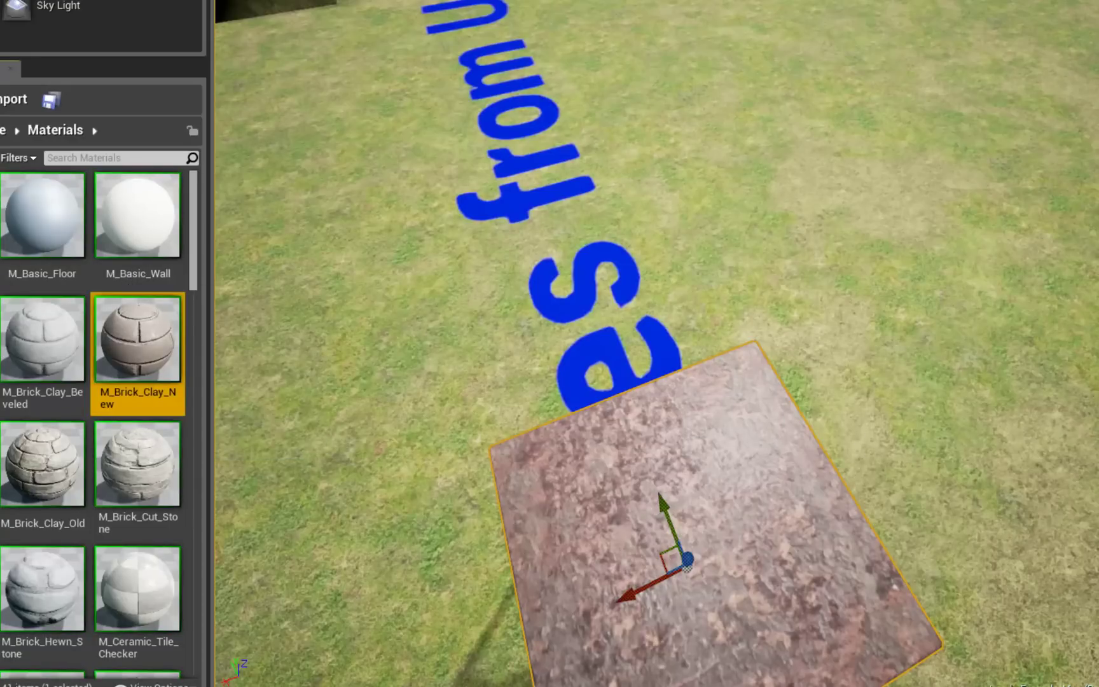
left_click_drag(853, 636, 853, 668)
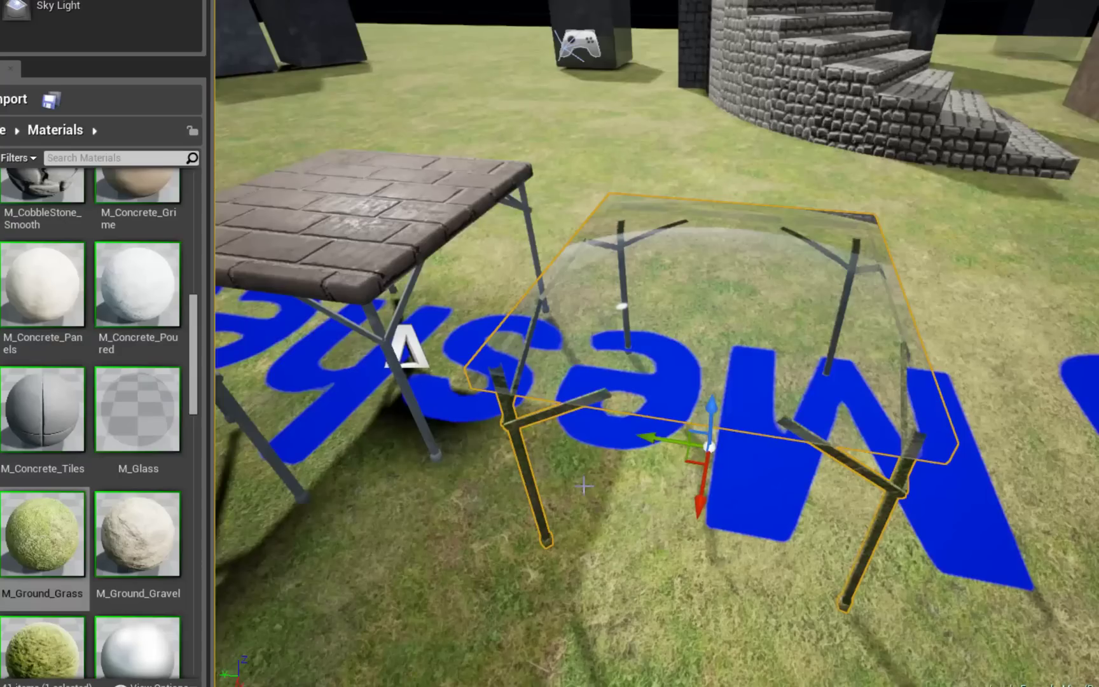